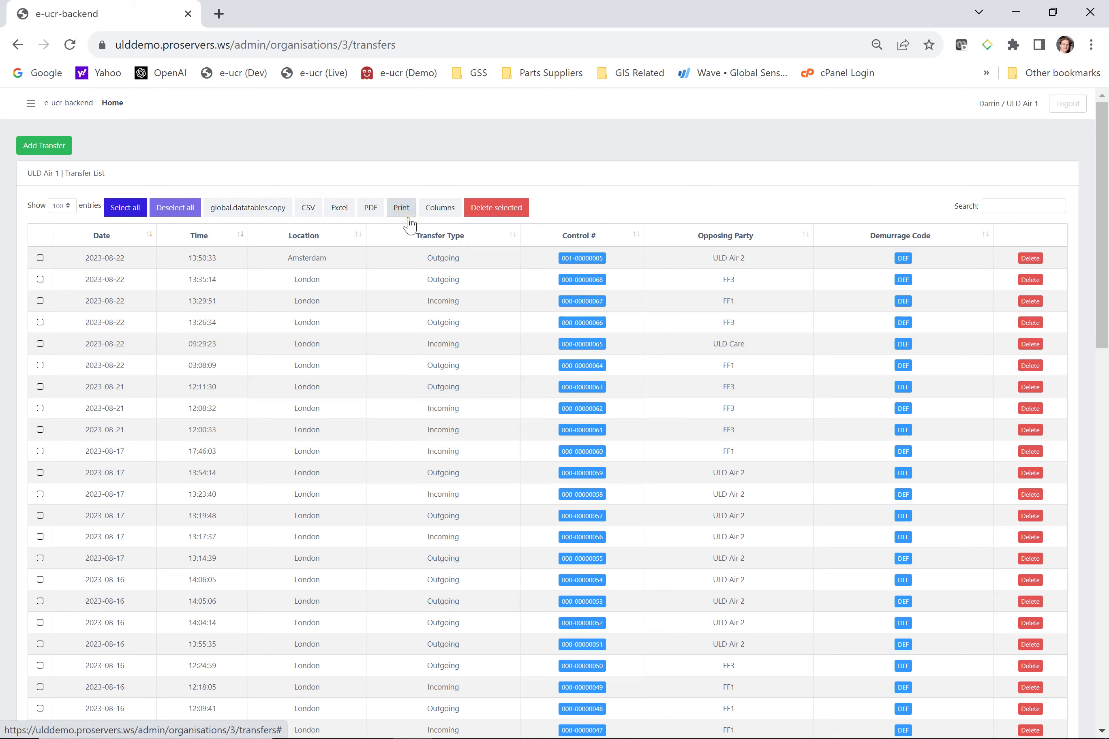
Step: Export the transfer list as a PDF and open the downloaded file
{"action": "left_click", "coordinate": [371, 208]}
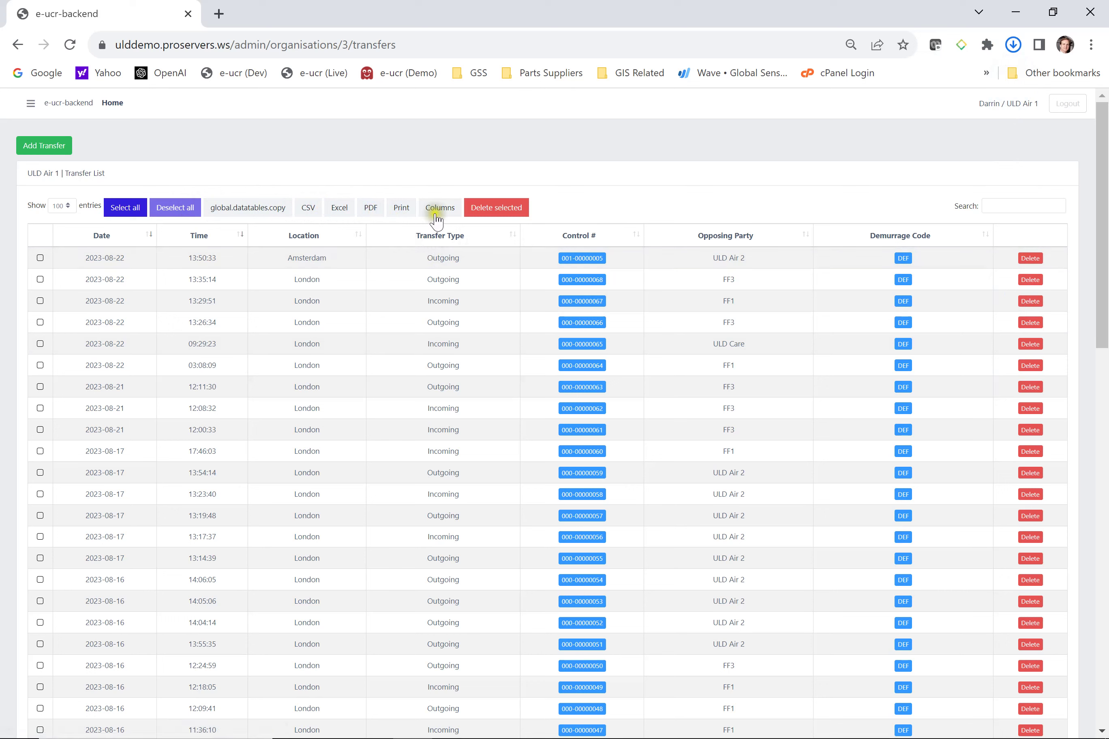
{"action": "left_click", "coordinate": [1013, 44]}
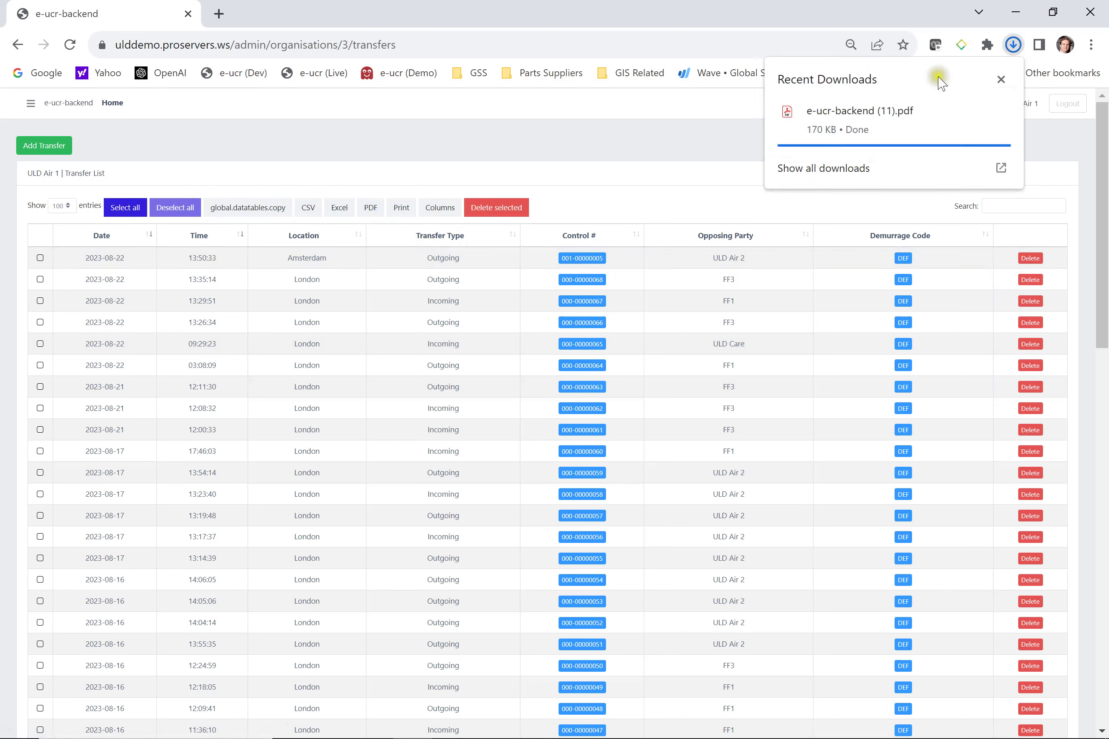
{"action": "left_click", "coordinate": [854, 120]}
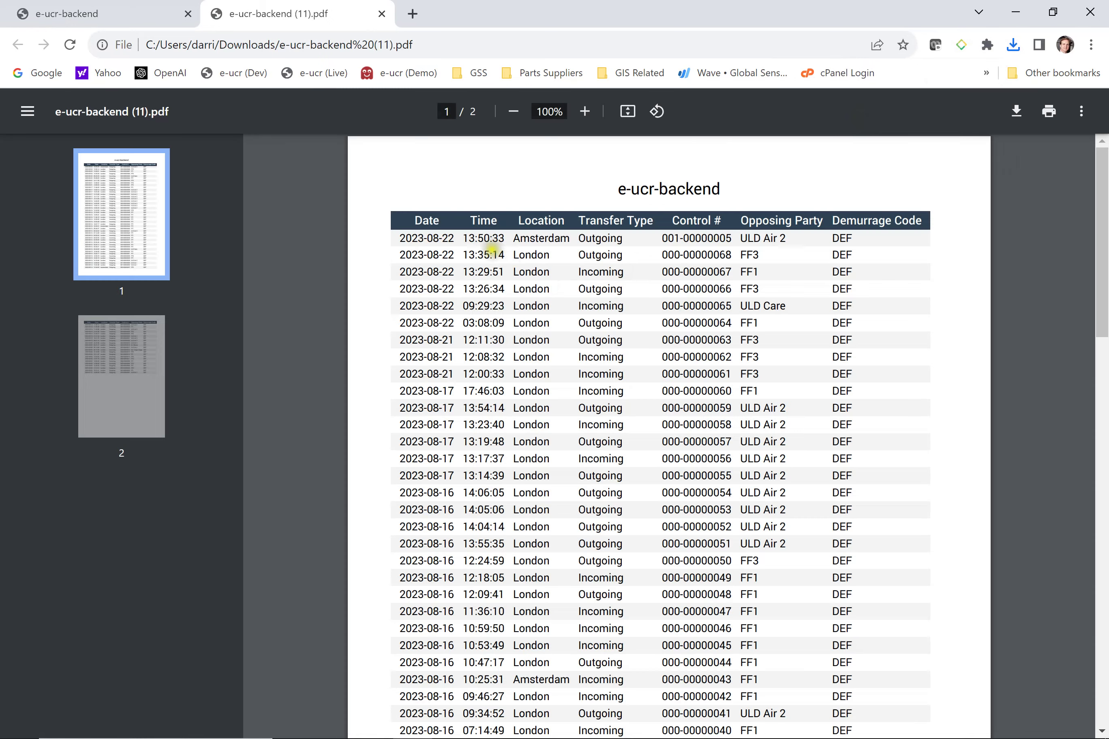
Step: Look through both pages of the exported transfer list PDF and close it
{"action": "scroll", "coordinate": [544, 353], "scroll_direction": "down", "scroll_amount": 20}
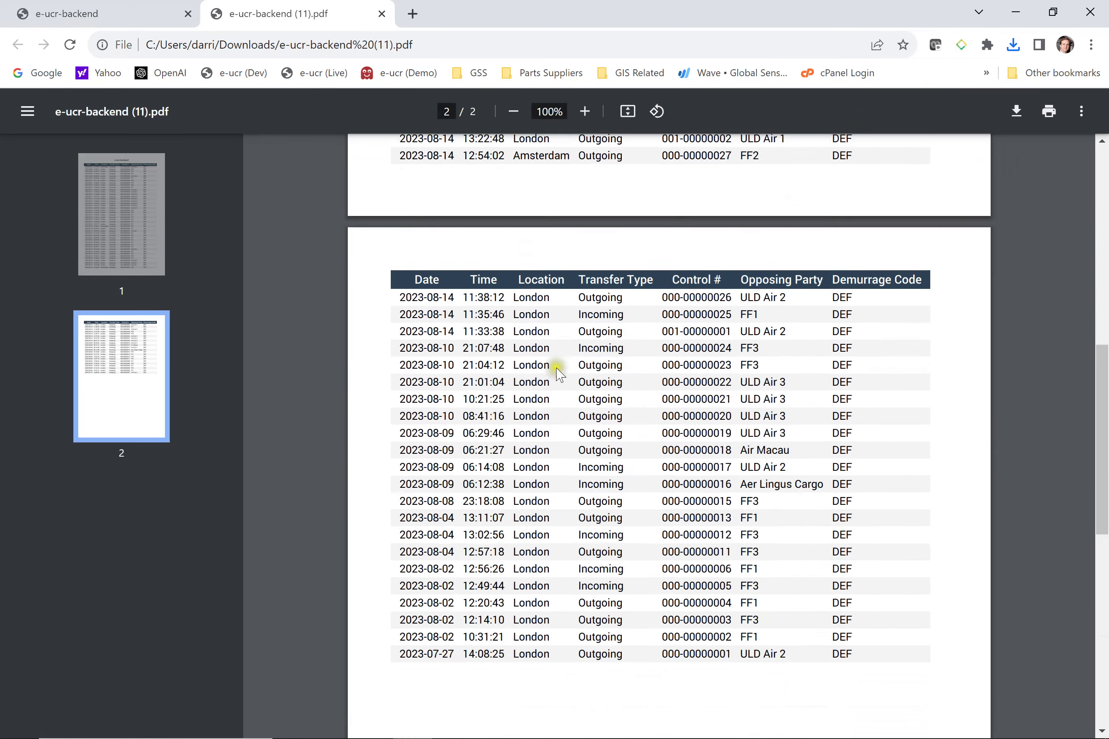
{"action": "scroll", "coordinate": [573, 370], "scroll_direction": "up", "scroll_amount": 14}
{"action": "scroll", "coordinate": [582, 370], "scroll_direction": "up", "scroll_amount": 2}
{"action": "left_click", "coordinate": [381, 14]}
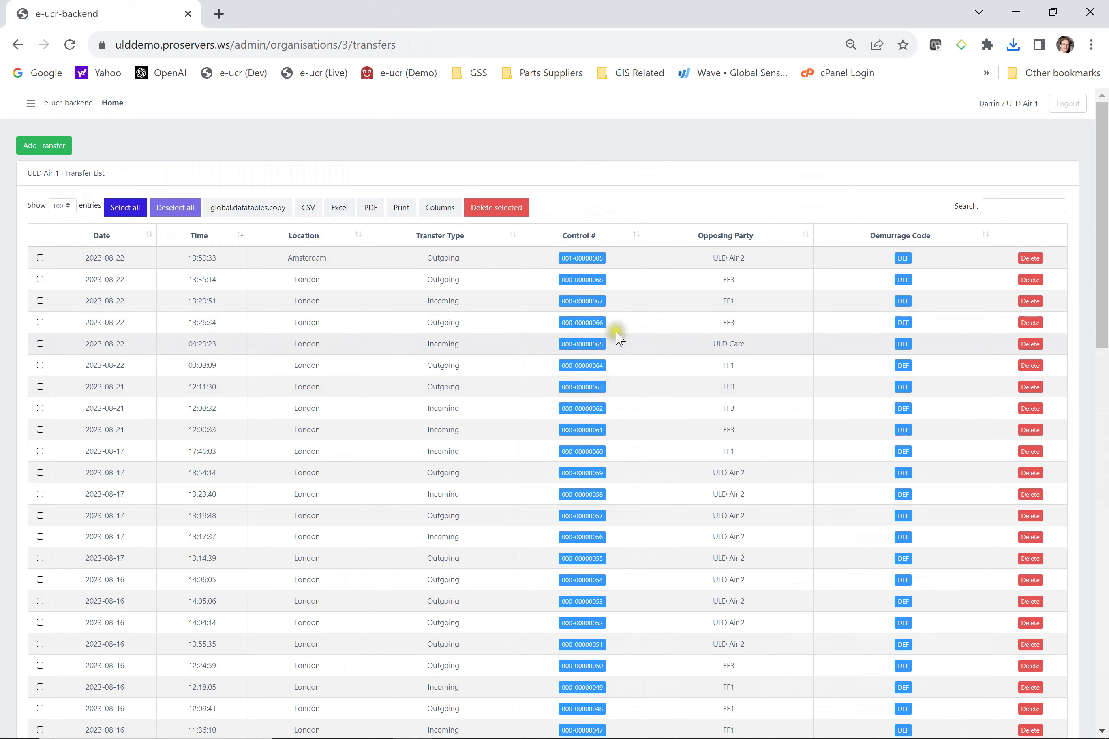
{"action": "left_click", "coordinate": [584, 323]}
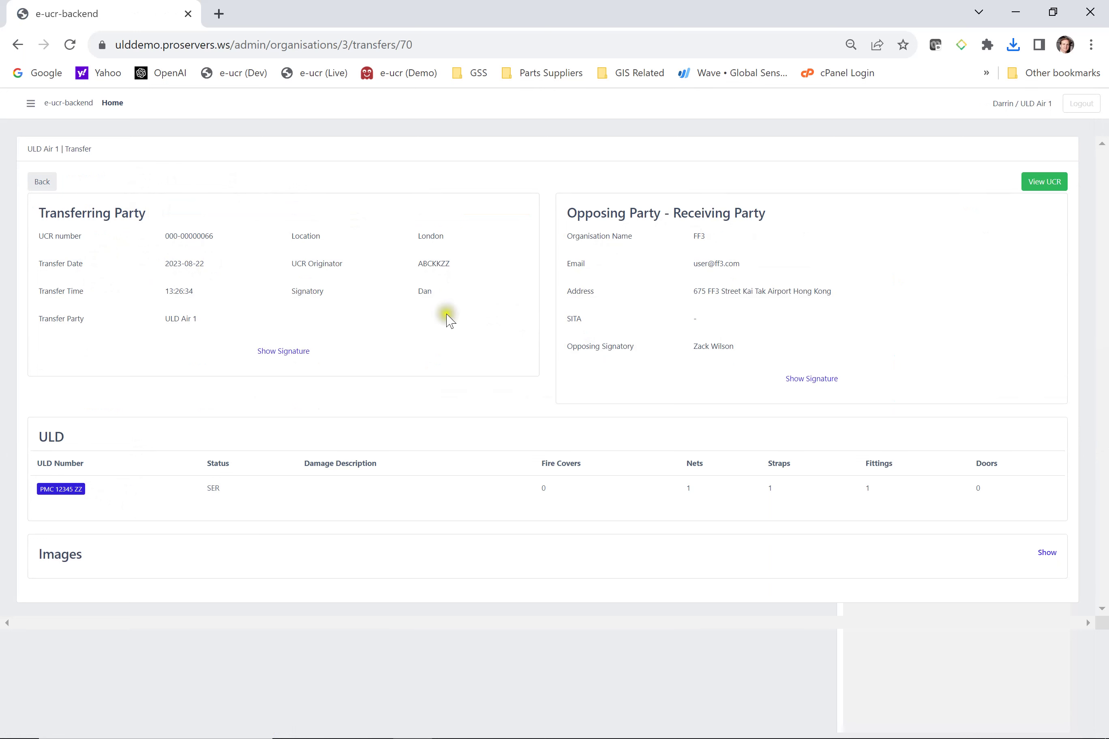
{"action": "left_click", "coordinate": [821, 380]}
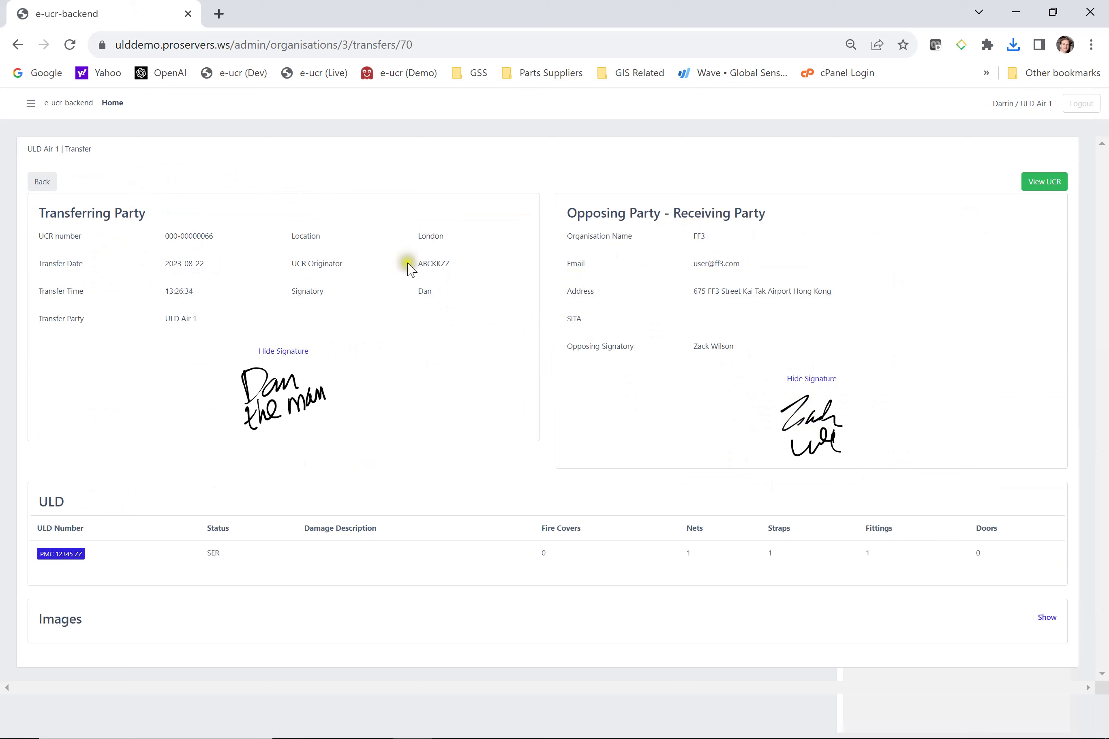
{"action": "left_click", "coordinate": [62, 555]}
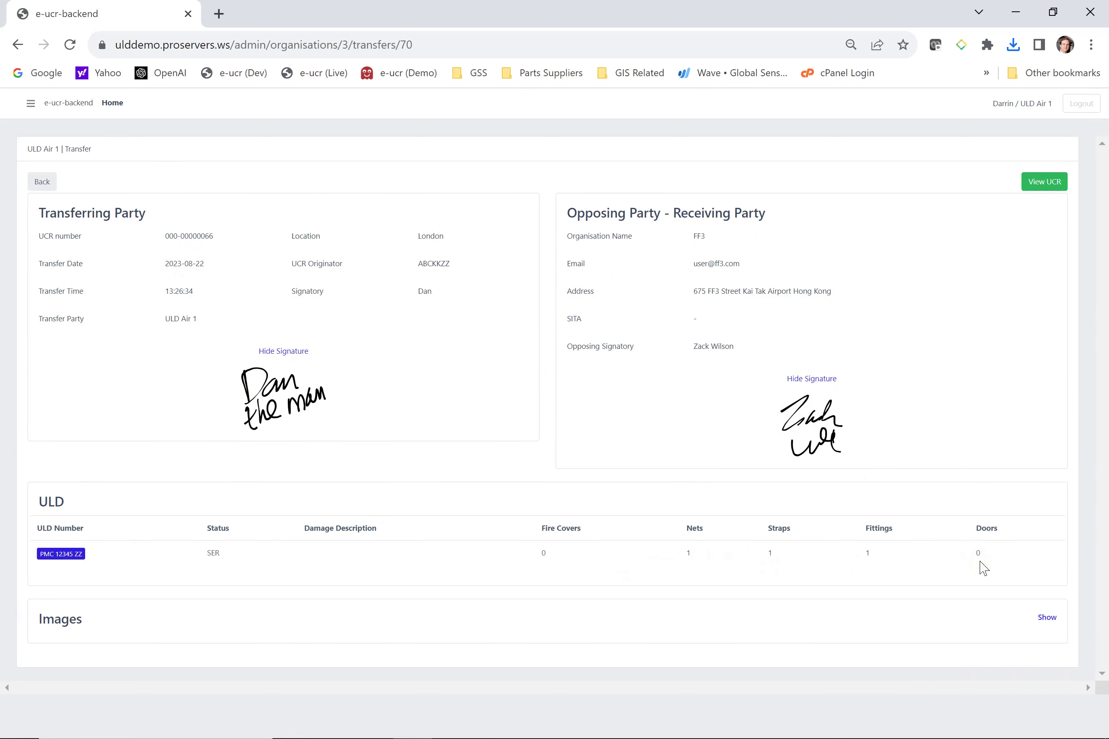
Step: Show the images of the outgoing FF3 transfer, examine the photo of PMC 12345 ZZ, and hide the images again
{"action": "left_click", "coordinate": [1047, 619]}
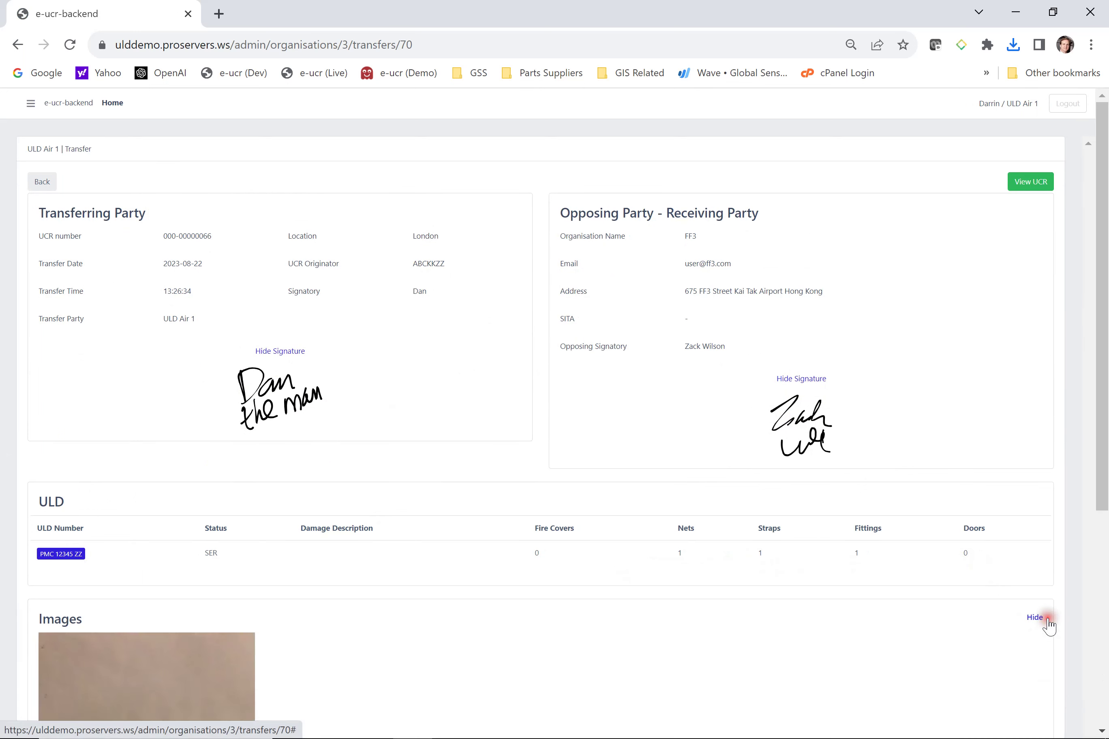
{"action": "scroll", "coordinate": [948, 542], "scroll_direction": "down", "scroll_amount": 6}
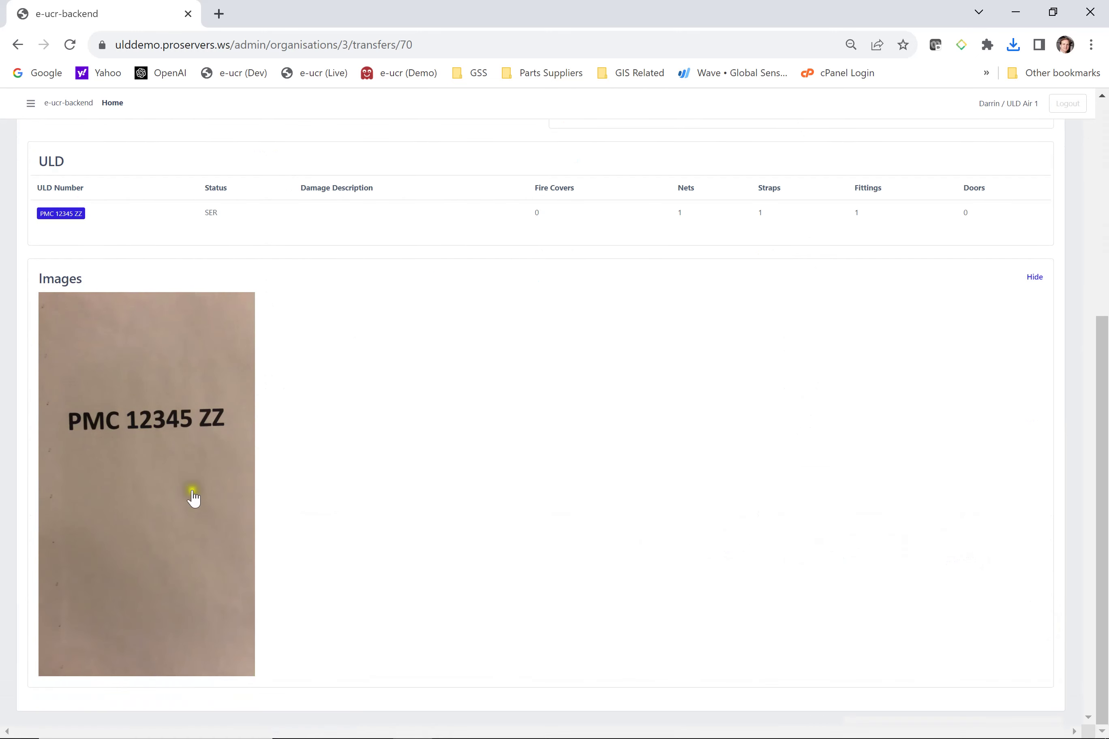
{"action": "left_click", "coordinate": [1036, 281]}
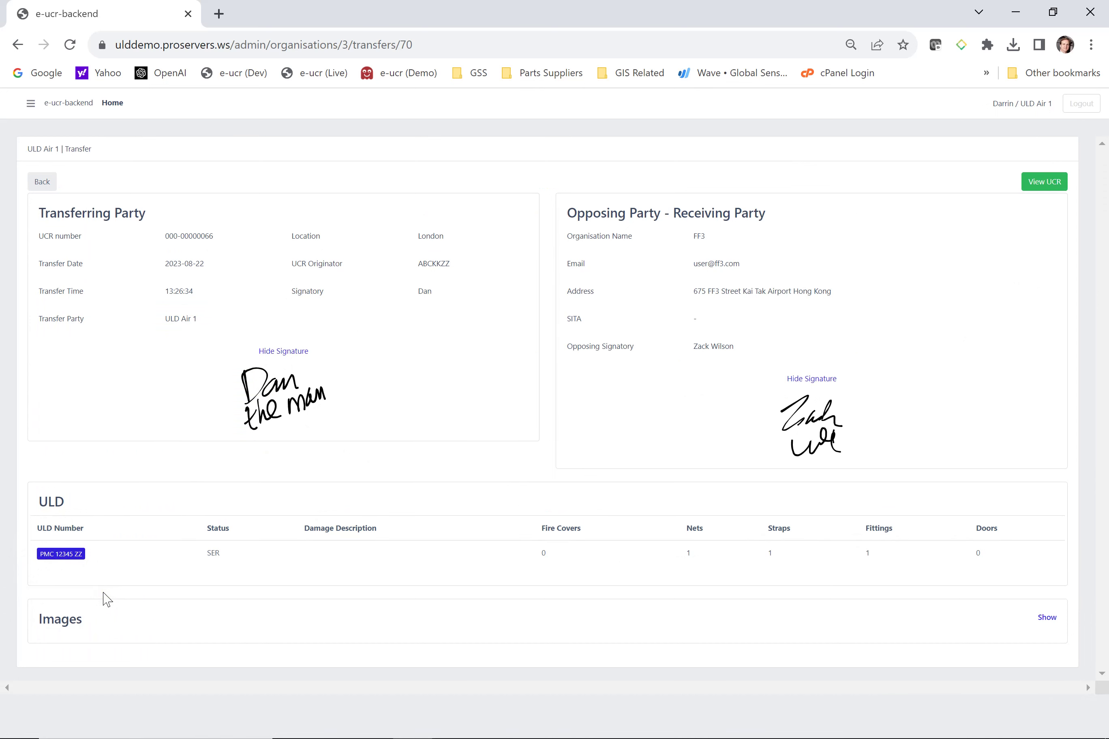
Step: View the UCR document of the single-pallet transfer to FF3, dismiss the chat notification, and return to the transfer list
{"action": "left_click", "coordinate": [1043, 183]}
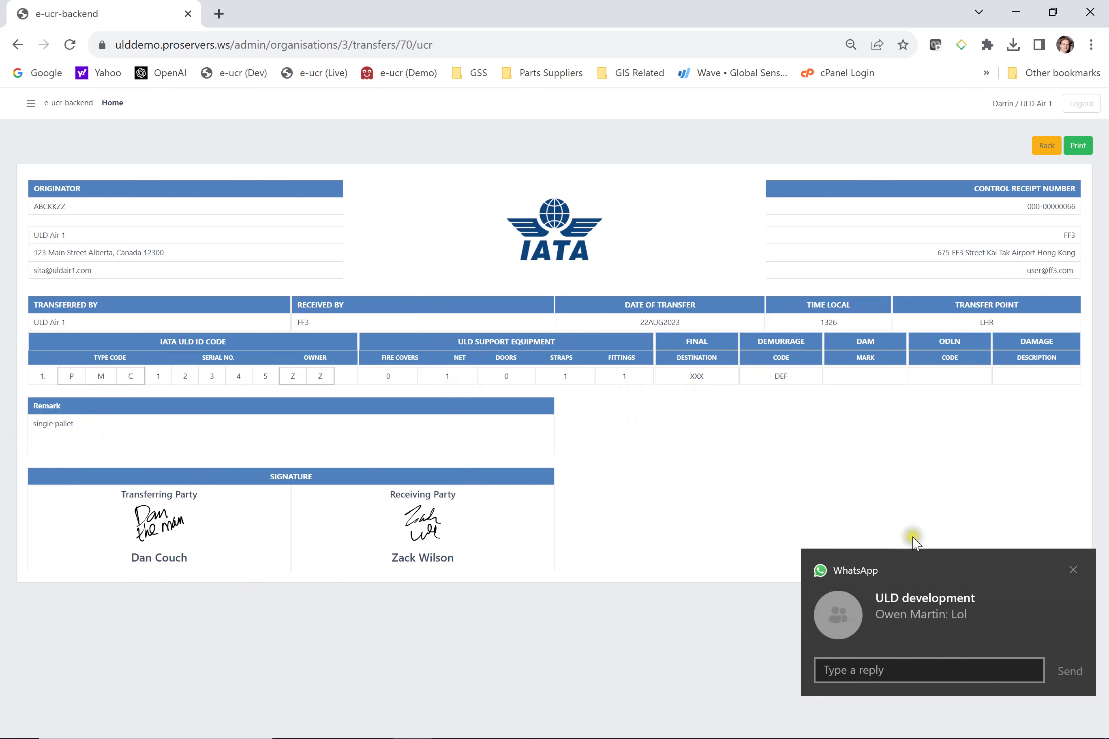
{"action": "left_click", "coordinate": [1071, 571]}
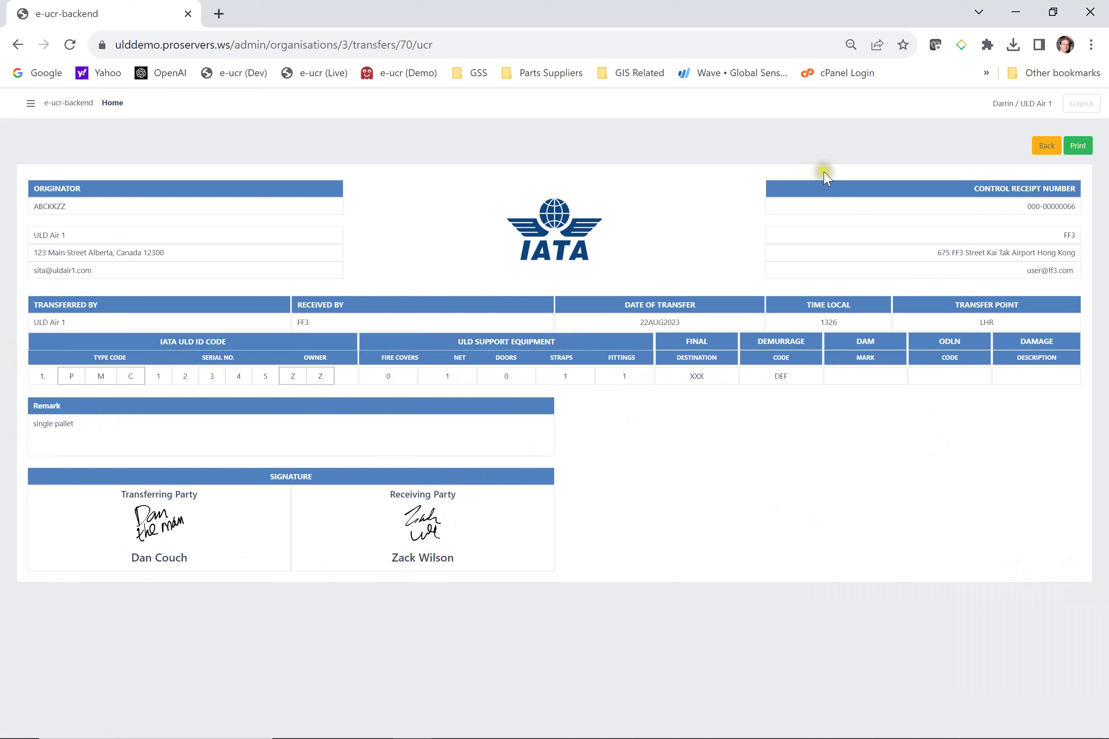
{"action": "left_click", "coordinate": [1045, 152]}
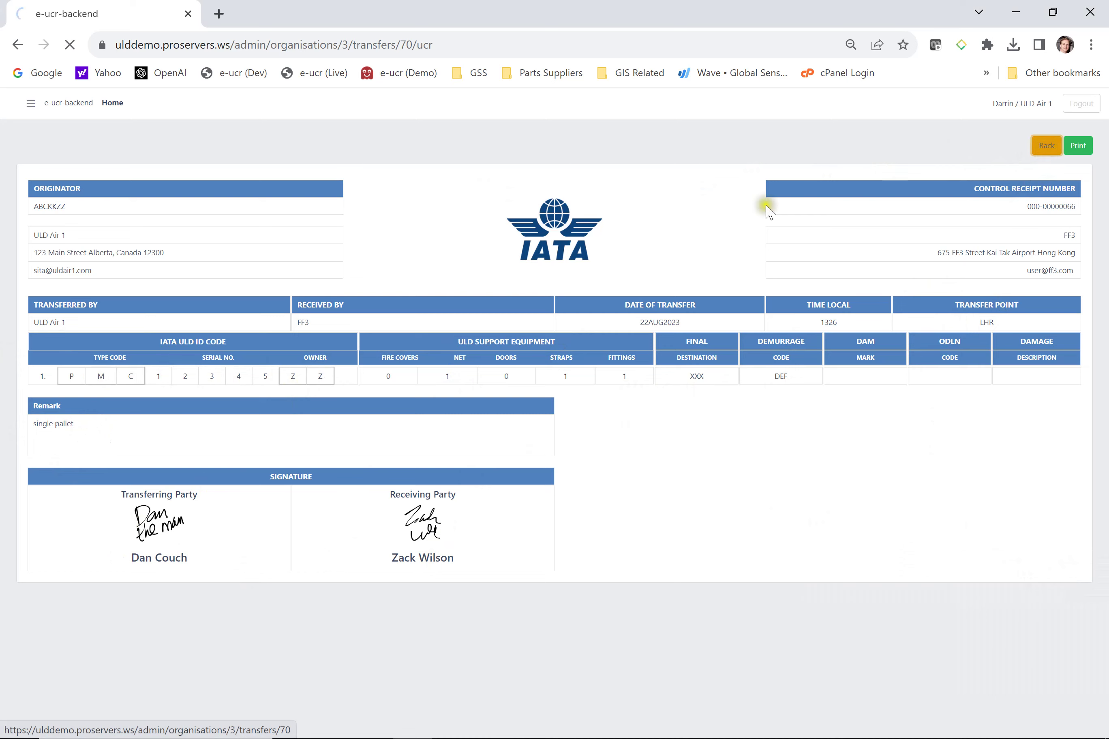
{"action": "left_click", "coordinate": [35, 183]}
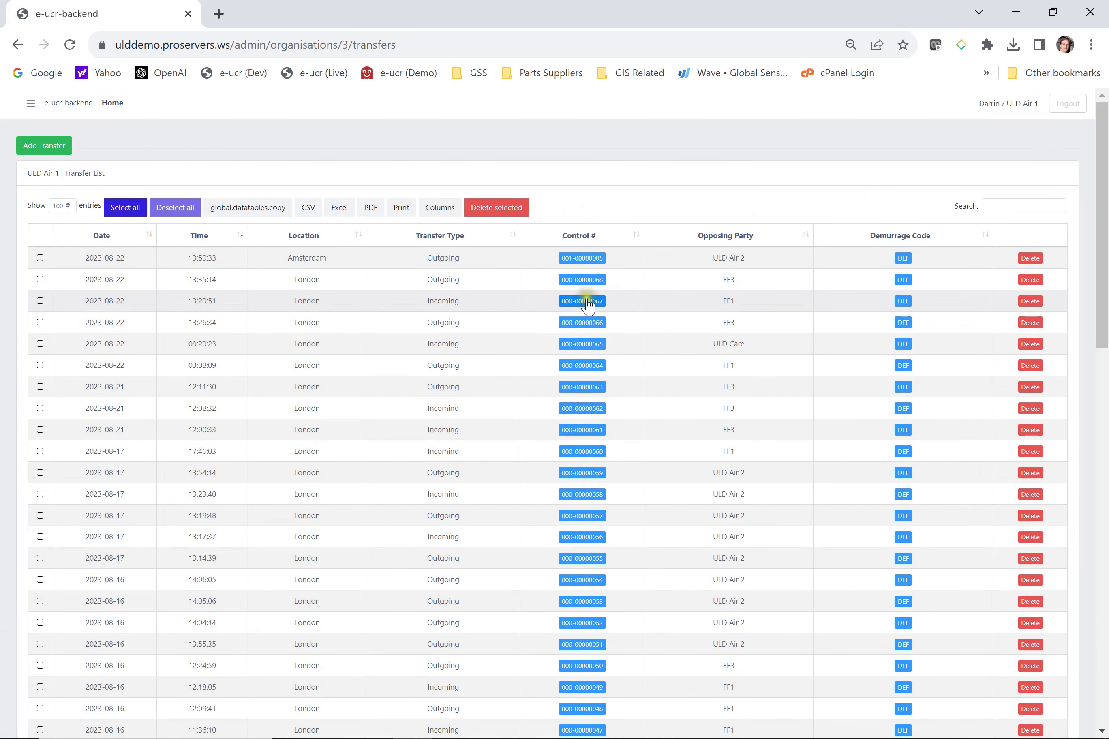
{"action": "left_click", "coordinate": [587, 303]}
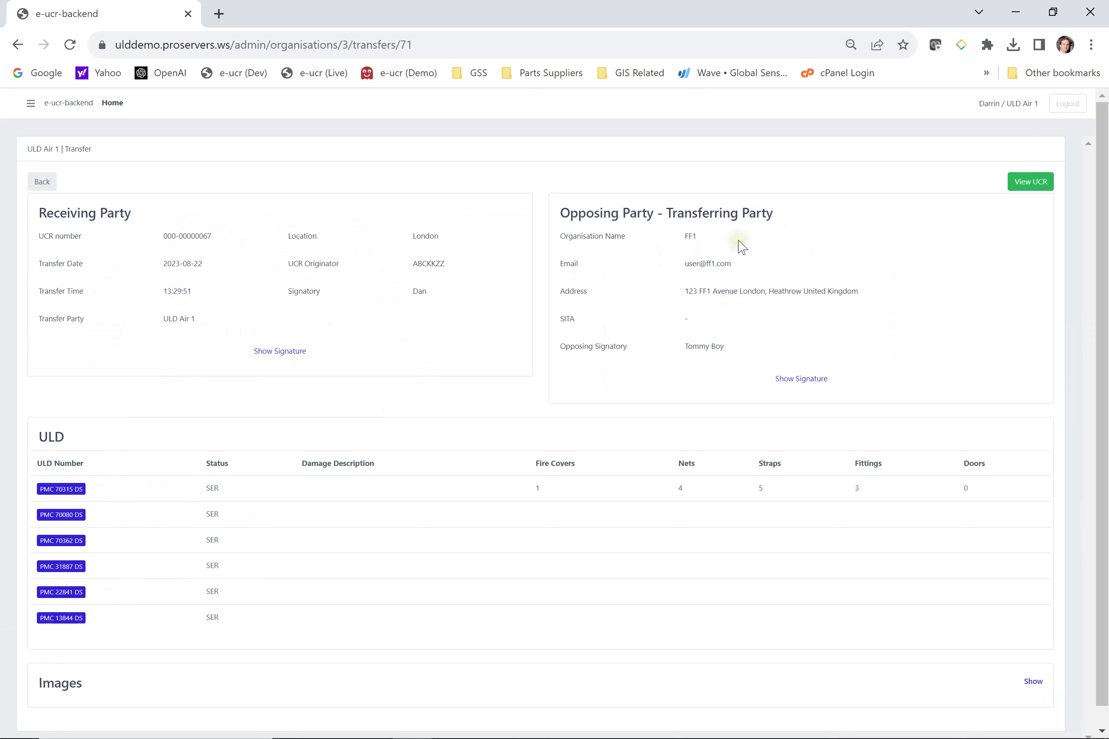
{"action": "left_click", "coordinate": [800, 379]}
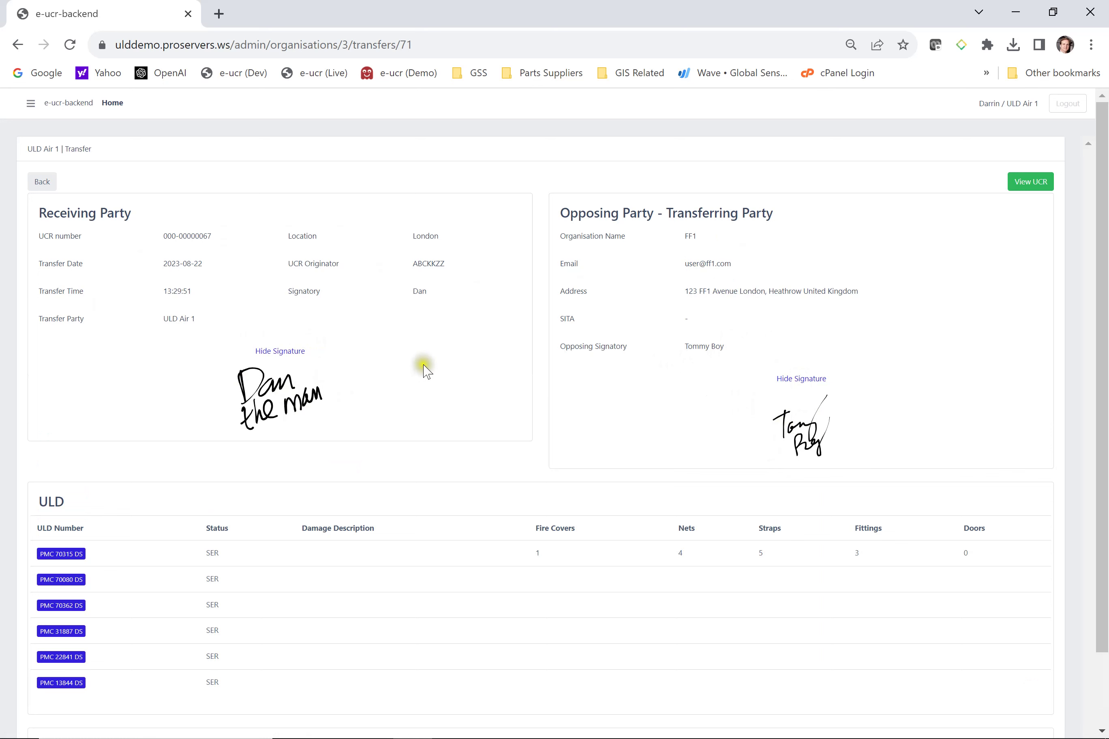
{"action": "scroll", "coordinate": [420, 365], "scroll_direction": "down", "scroll_amount": 2}
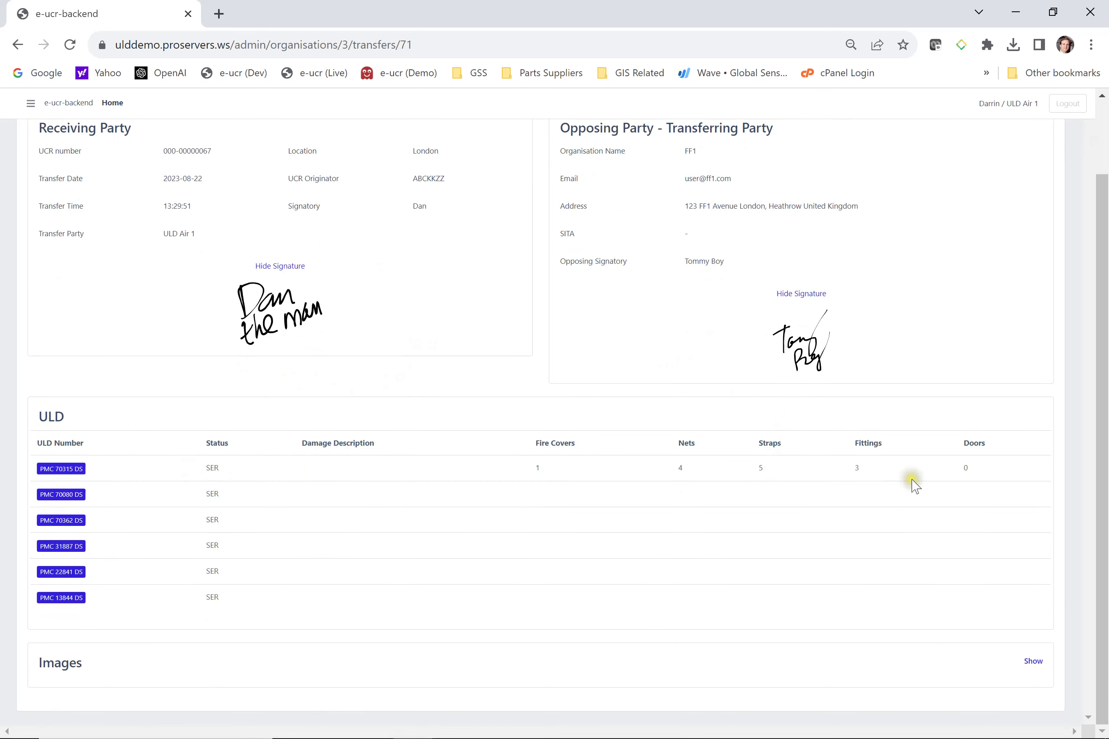
Step: Show the images of the FF1 transfer and compare the pallet stack photos with the ULD numbers listed
{"action": "left_click", "coordinate": [1031, 662]}
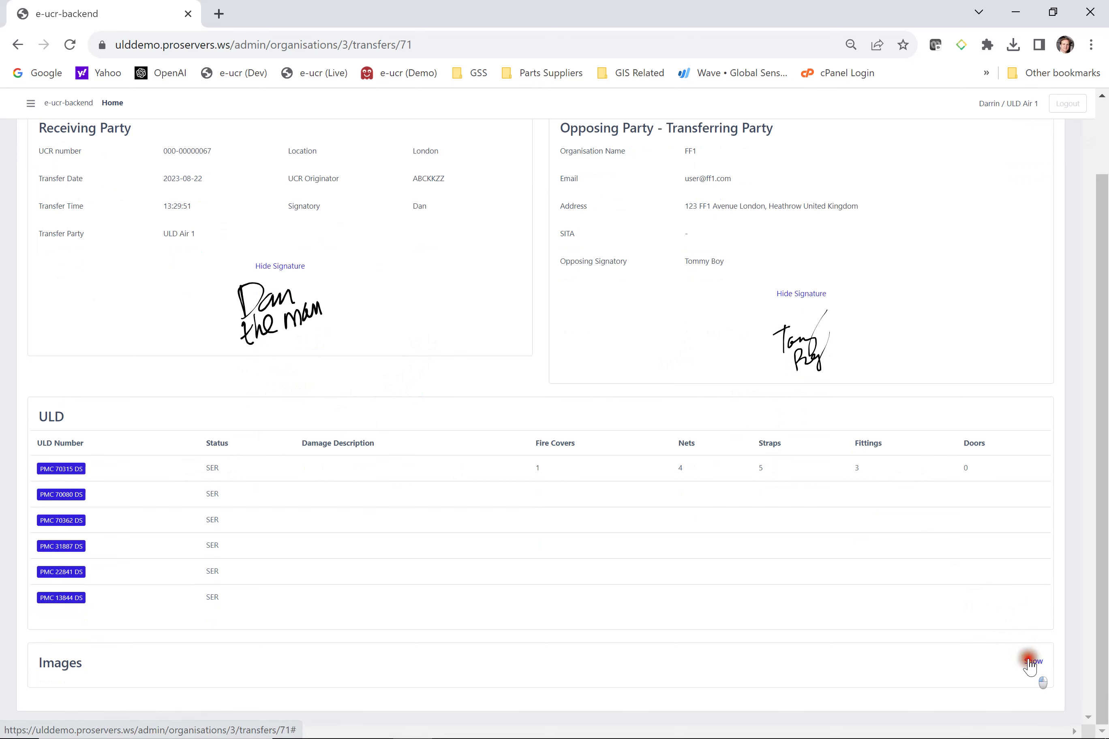
{"action": "scroll", "coordinate": [730, 458], "scroll_direction": "down", "scroll_amount": 8}
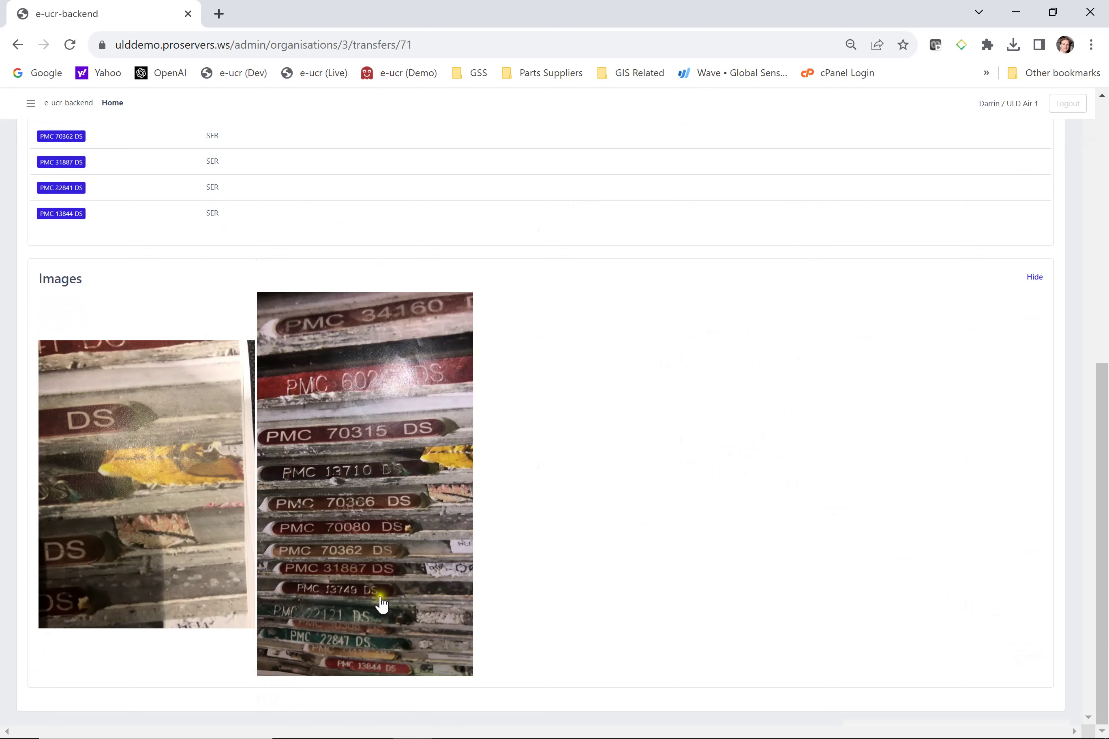
{"action": "scroll", "coordinate": [377, 596], "scroll_direction": "up", "scroll_amount": 6}
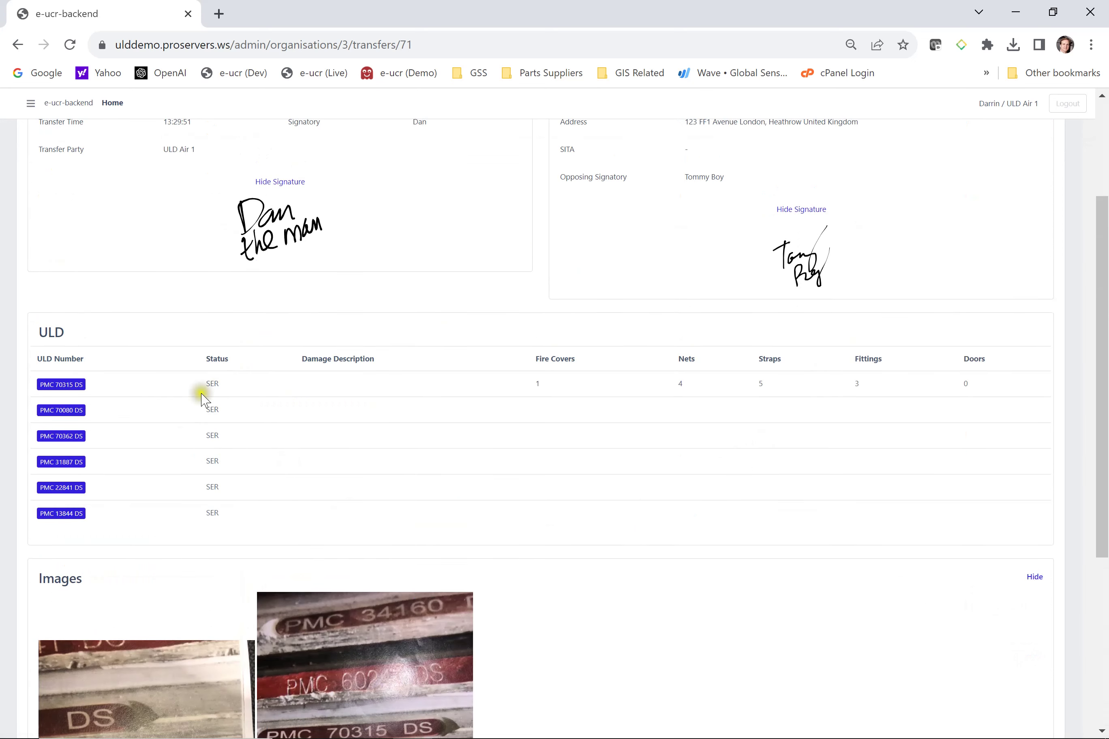
{"action": "scroll", "coordinate": [239, 432], "scroll_direction": "down", "scroll_amount": 6}
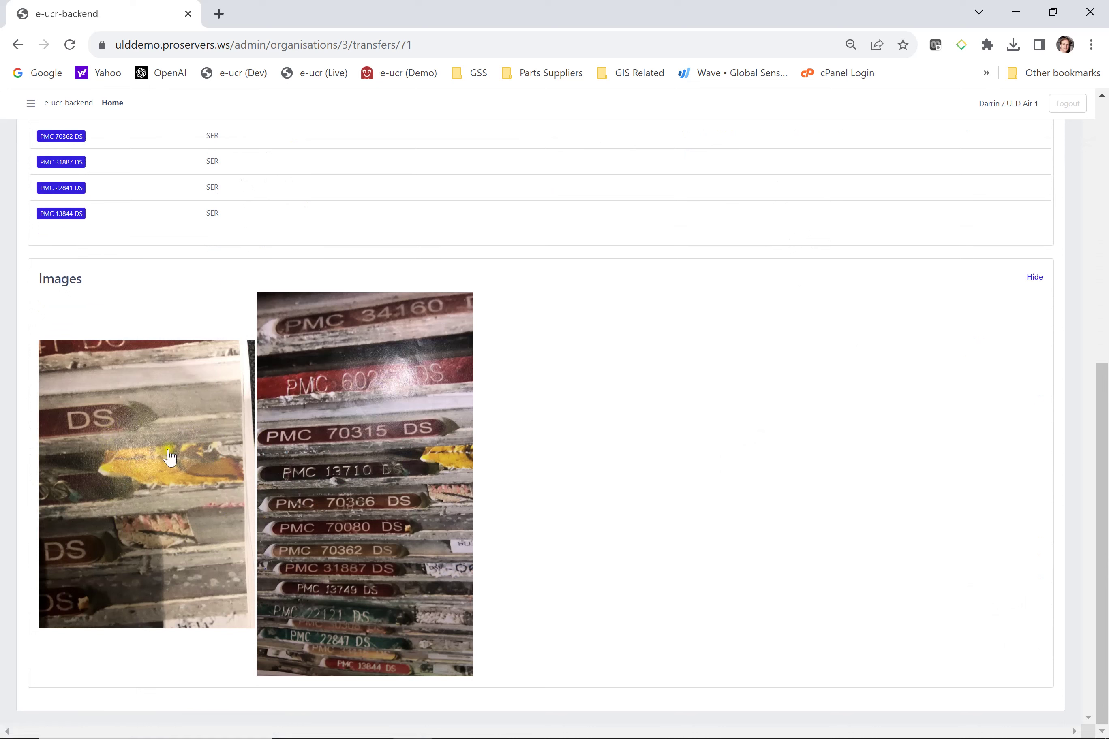
{"action": "scroll", "coordinate": [647, 415], "scroll_direction": "up", "scroll_amount": 6}
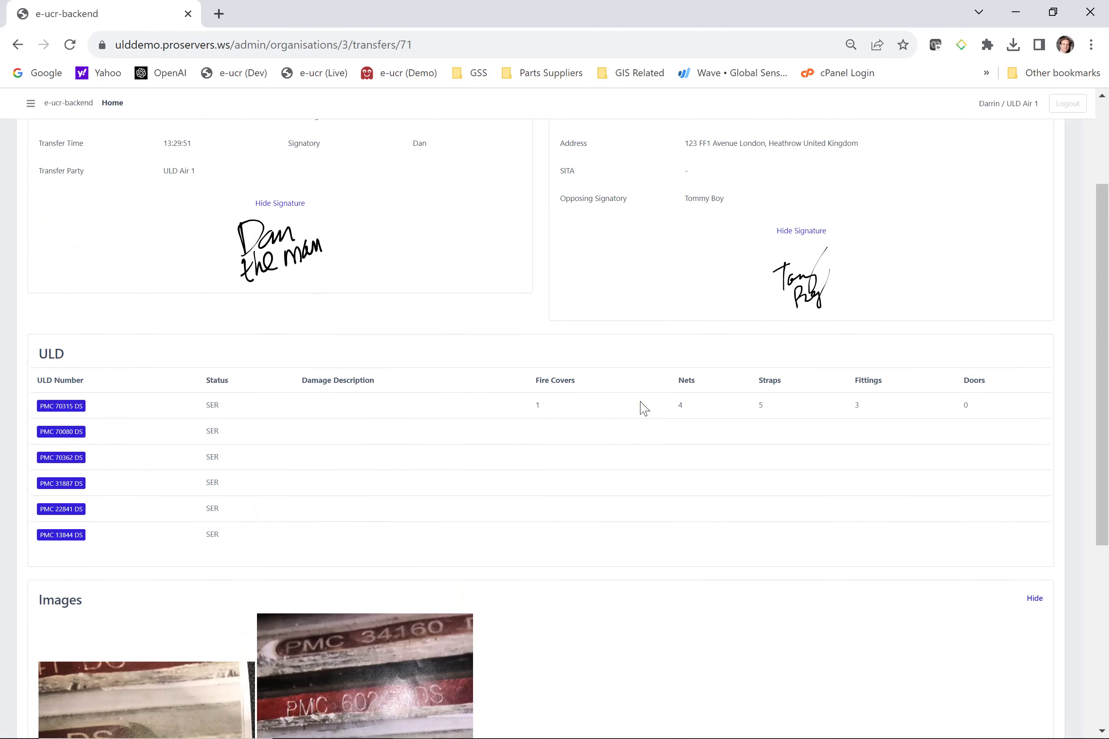
Step: View the UCR document of the incoming FF1 transfer and return to the transfer list
{"action": "scroll", "coordinate": [647, 412], "scroll_direction": "up", "scroll_amount": 3}
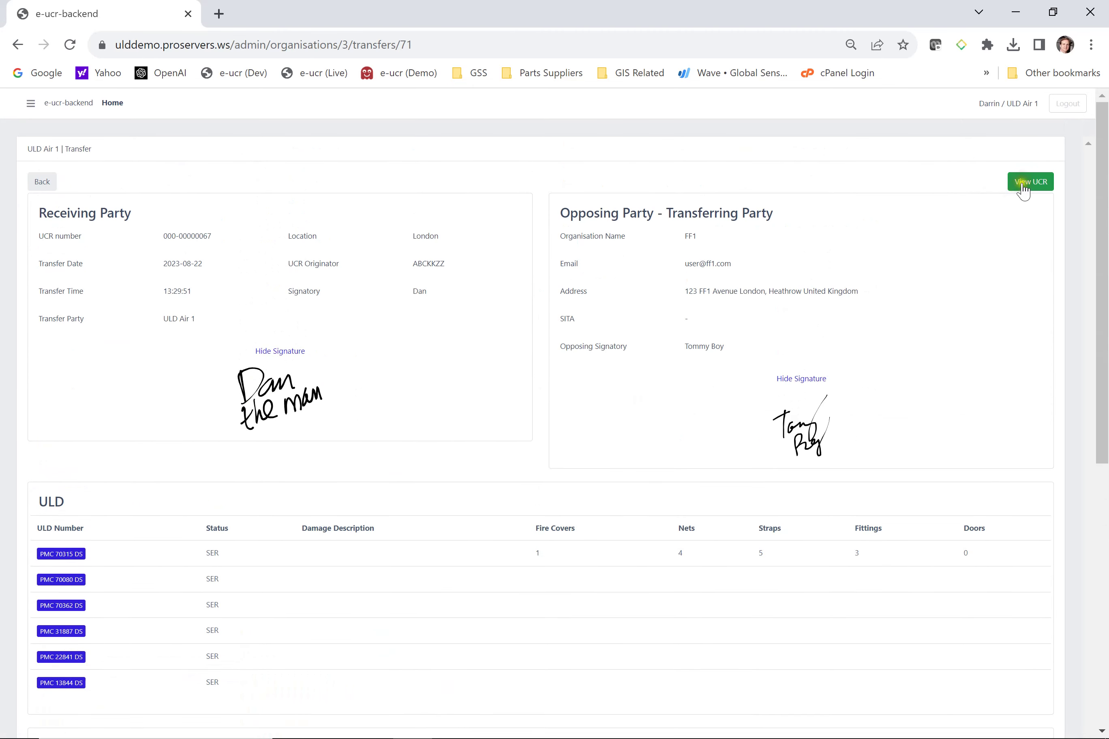
{"action": "left_click", "coordinate": [1024, 187]}
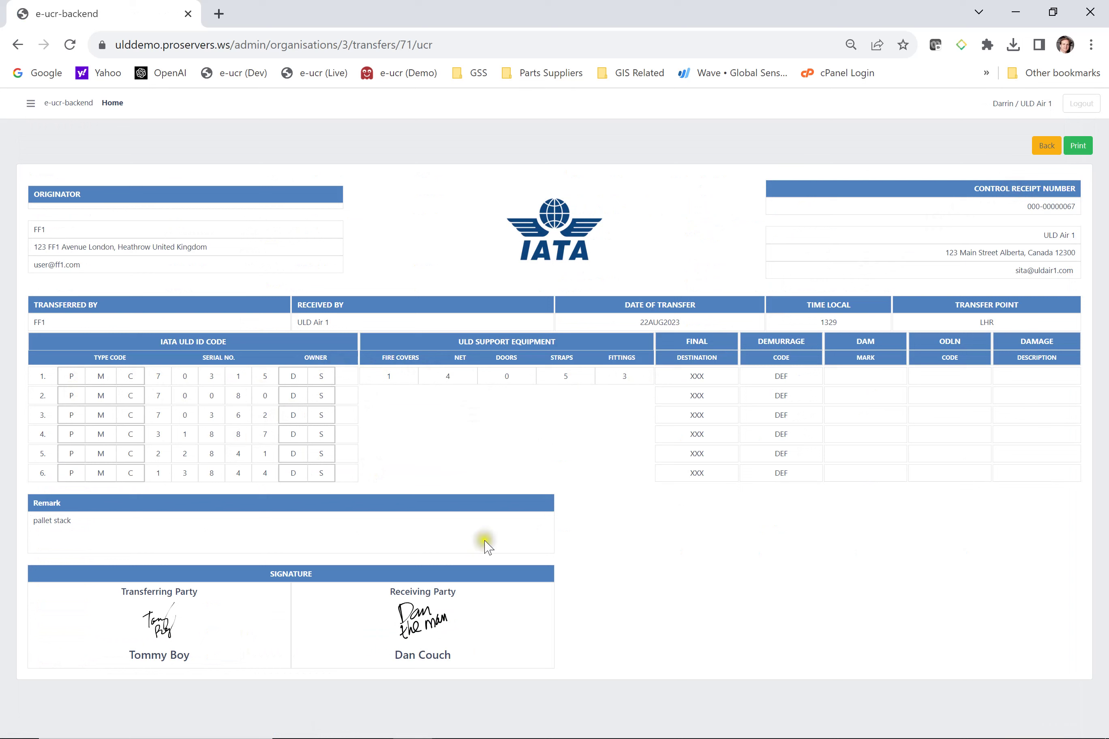
{"action": "scroll", "coordinate": [501, 515], "scroll_direction": "down", "scroll_amount": 2}
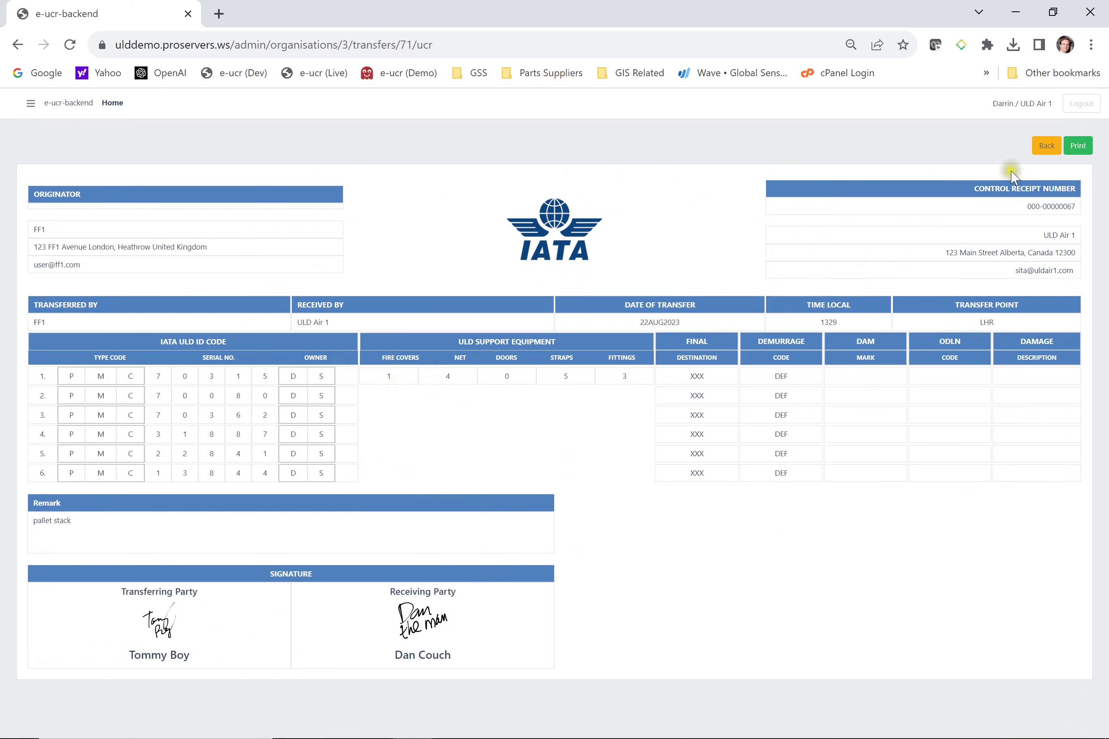
{"action": "left_click", "coordinate": [1049, 151]}
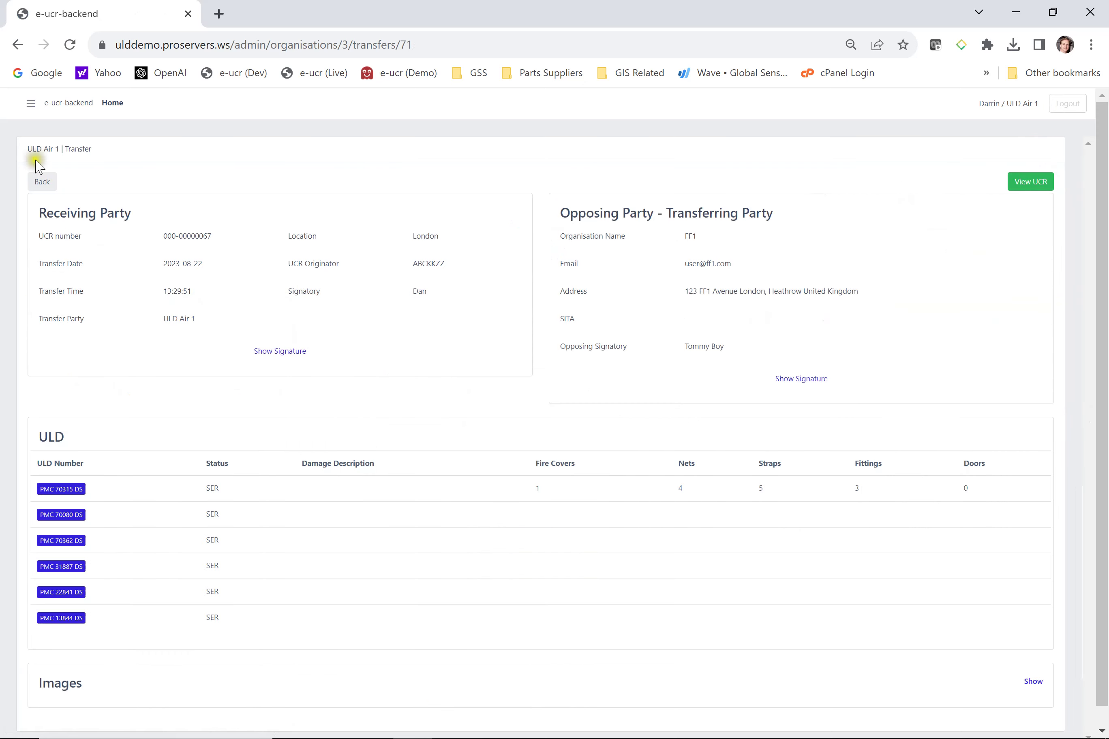
{"action": "left_click", "coordinate": [41, 181]}
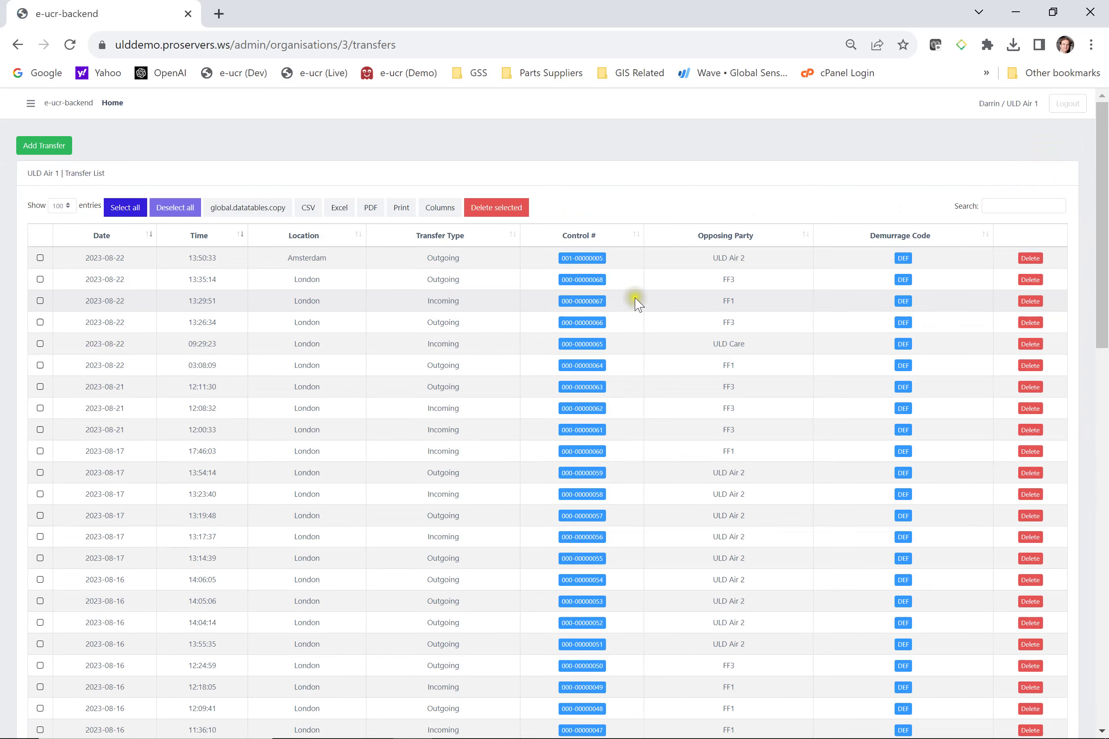
{"action": "left_click", "coordinate": [585, 282]}
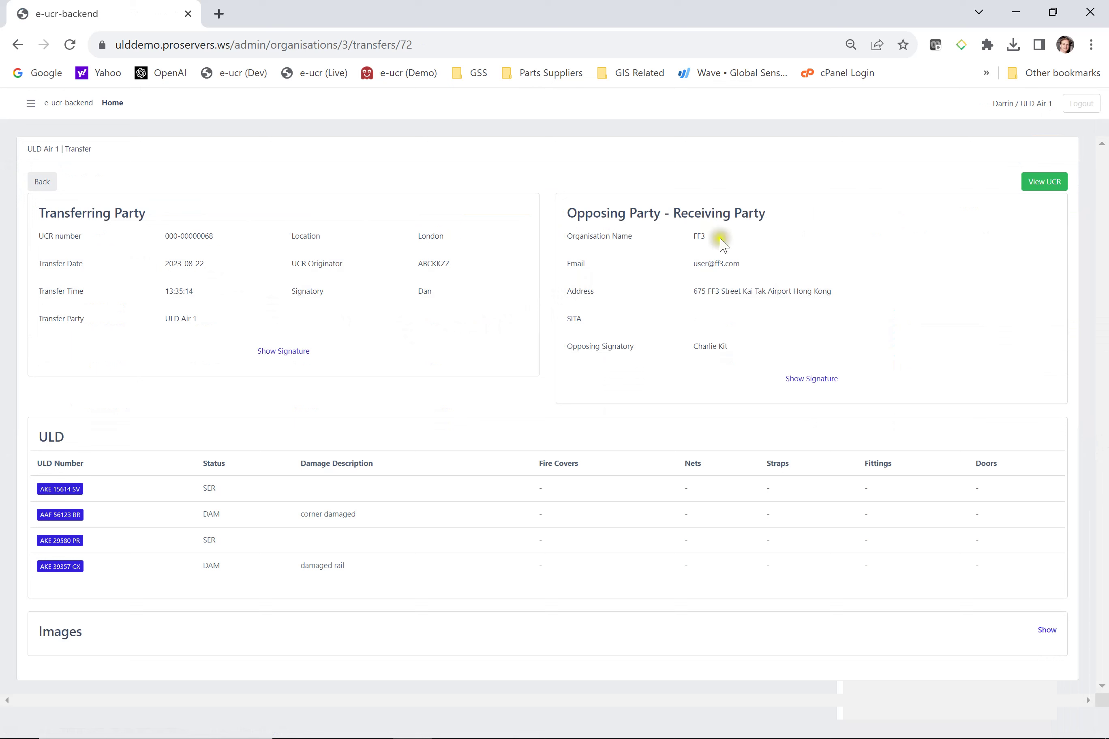
{"action": "left_click", "coordinate": [810, 380]}
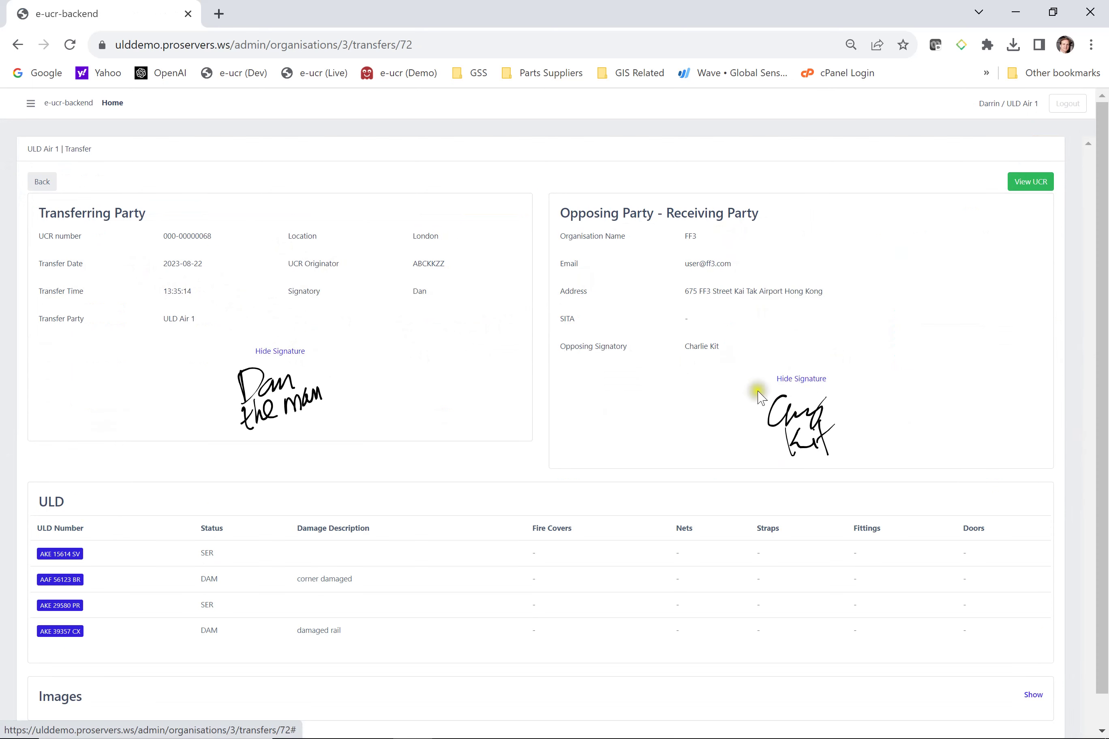
{"action": "scroll", "coordinate": [711, 382], "scroll_direction": "down", "scroll_amount": 1}
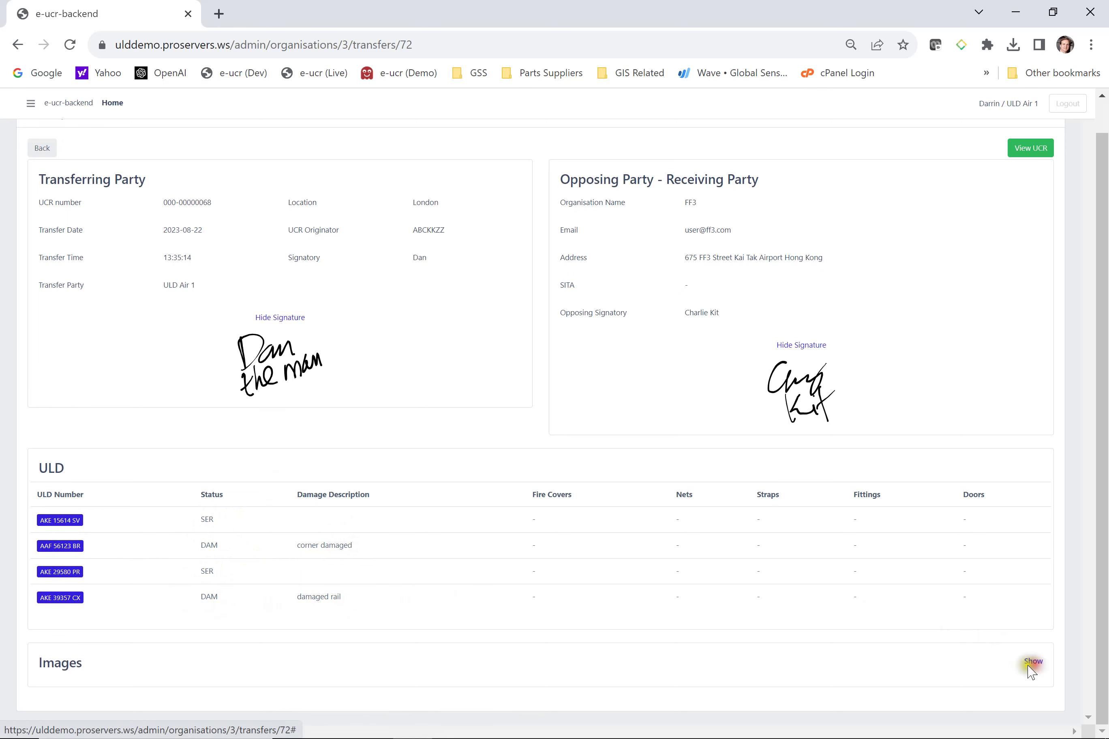
Step: Show the images of the transfer with damaged ULDs, look through them, and enlarge the AKE 15614 SV photo
{"action": "left_click", "coordinate": [1032, 662]}
{"action": "scroll", "coordinate": [907, 499], "scroll_direction": "down", "scroll_amount": 8}
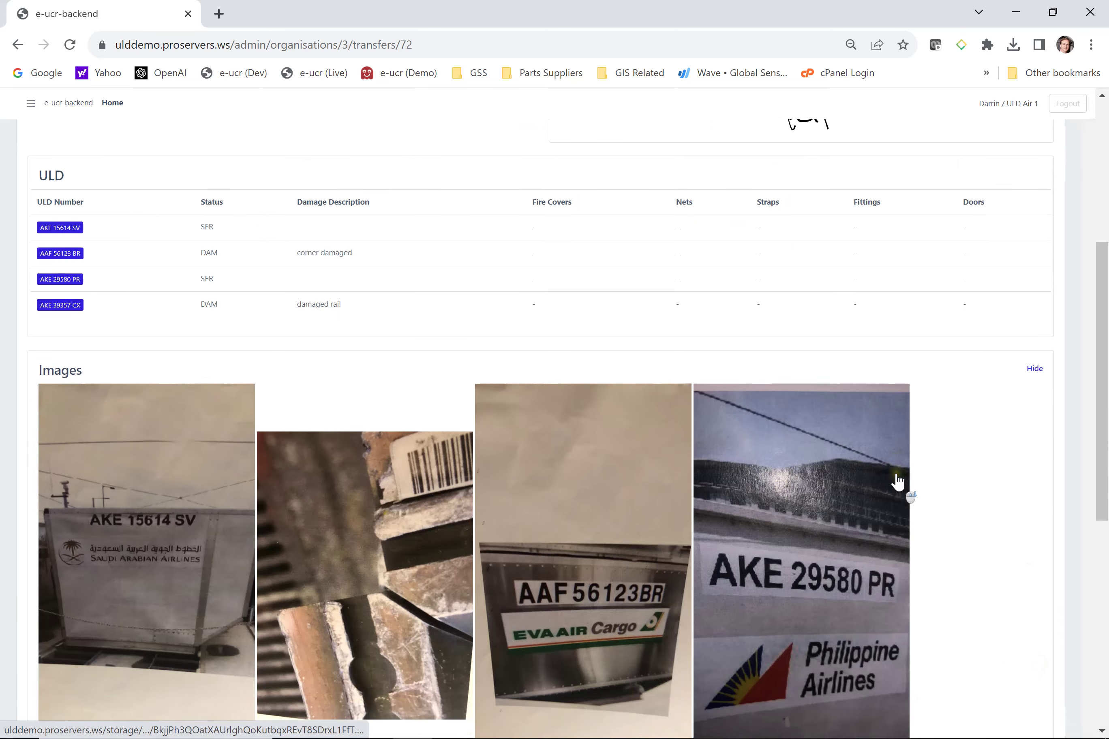
{"action": "scroll", "coordinate": [890, 489], "scroll_direction": "down", "scroll_amount": 5}
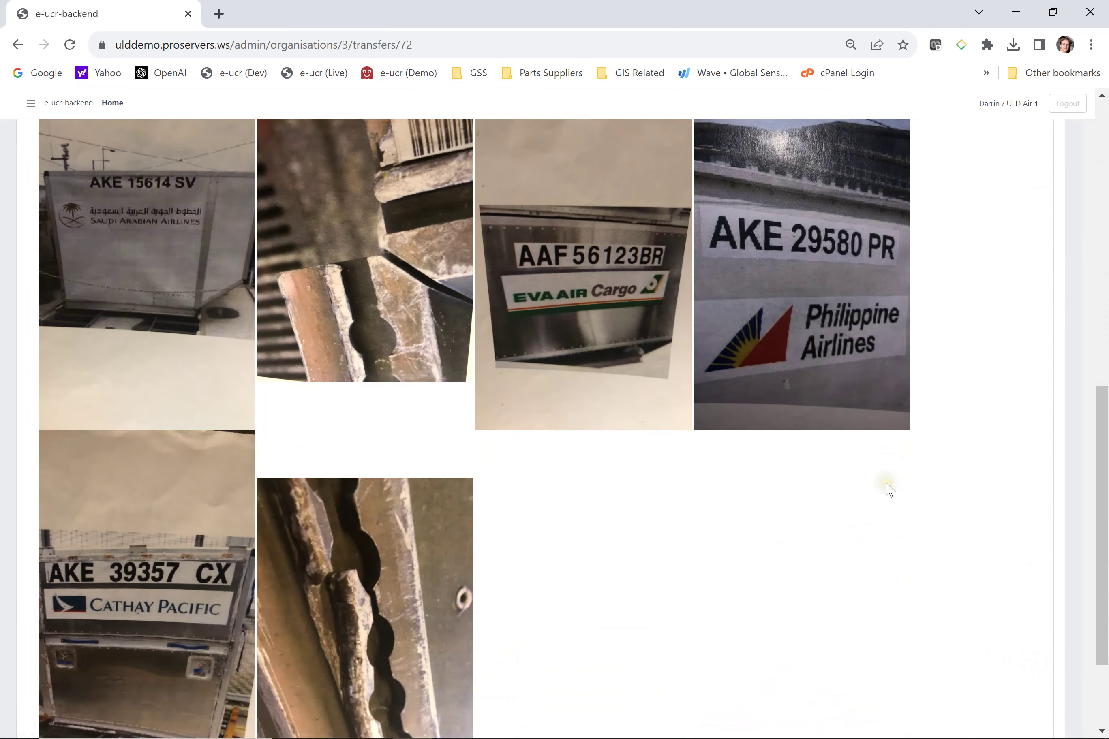
{"action": "scroll", "coordinate": [889, 488], "scroll_direction": "up", "scroll_amount": 3}
{"action": "scroll", "coordinate": [886, 511], "scroll_direction": "down", "scroll_amount": 1}
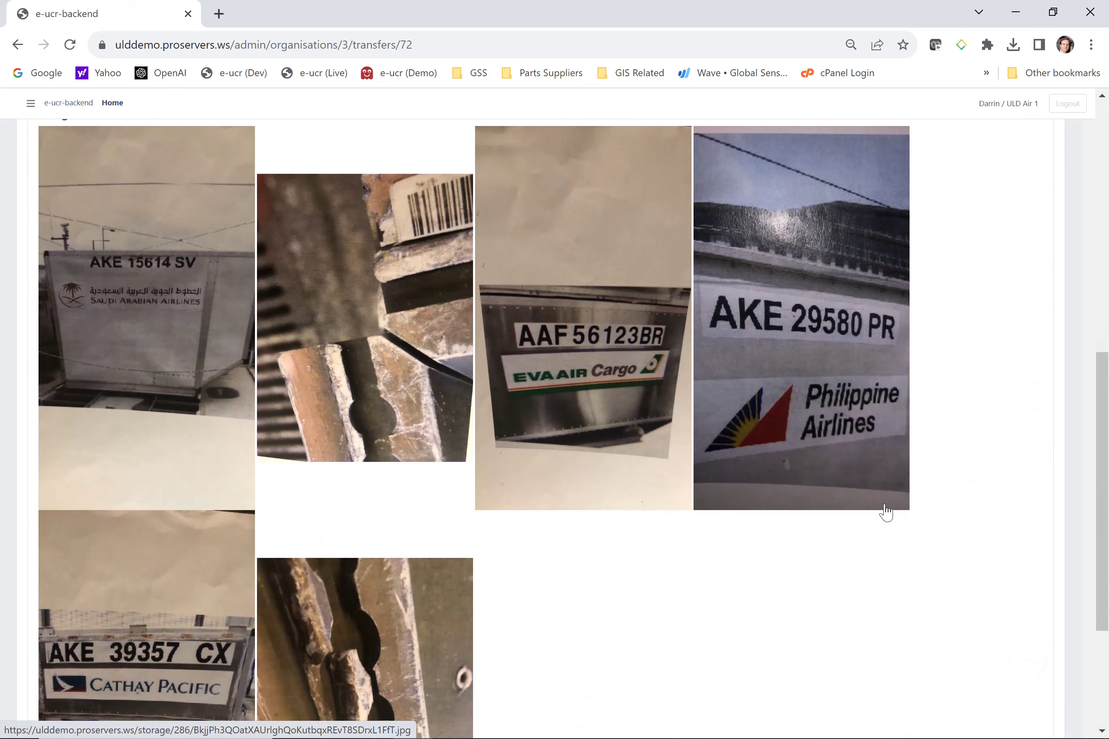
{"action": "left_click", "coordinate": [154, 328]}
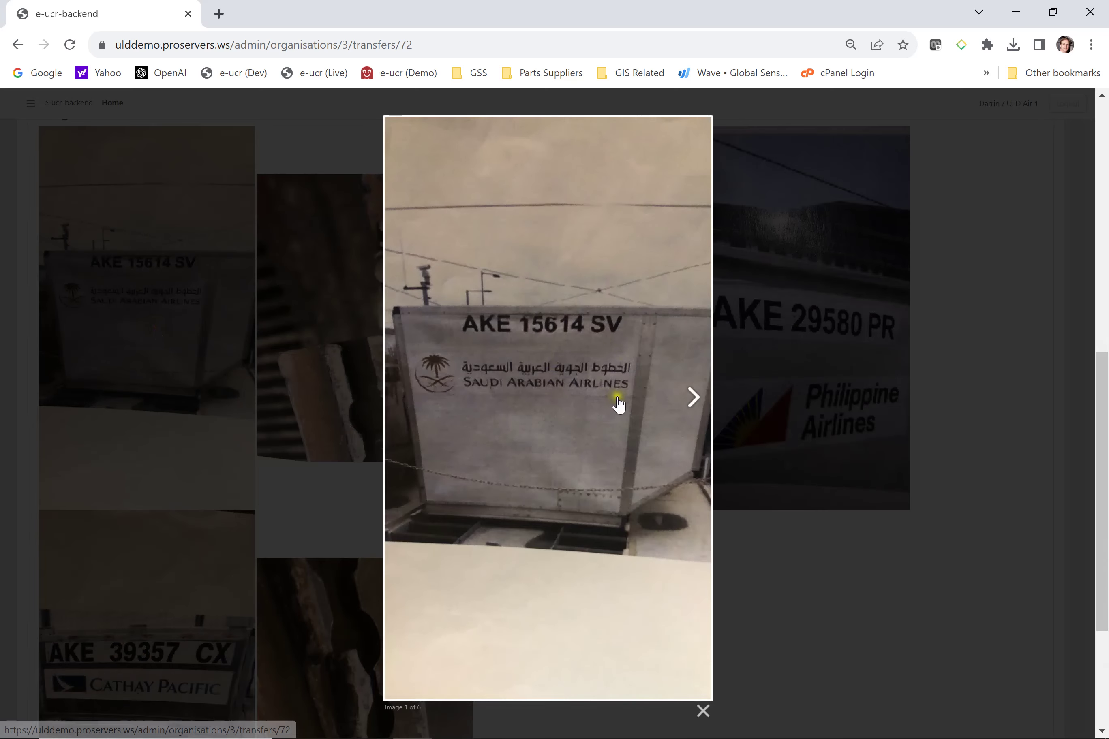
Step: Browse the enlarged photos of the FF3 transfer from the AKE 15614 SV container through to the last image
{"action": "left_click", "coordinate": [694, 403]}
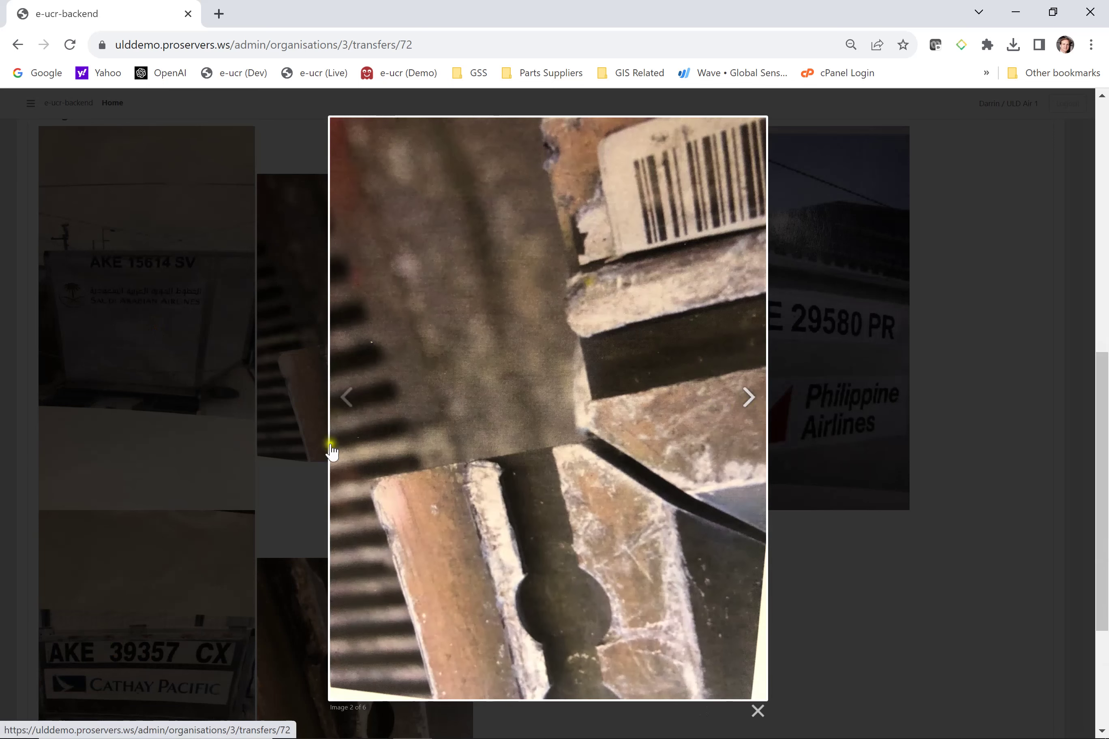
{"action": "left_click", "coordinate": [747, 399]}
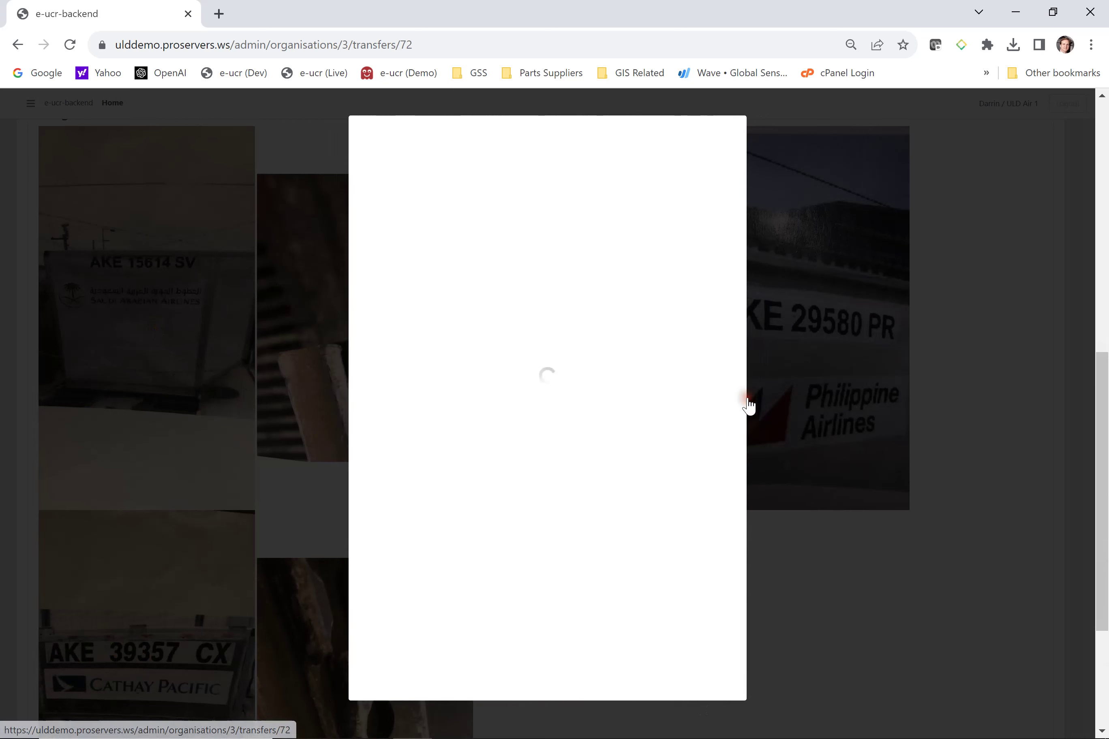
{"action": "left_click", "coordinate": [698, 407]}
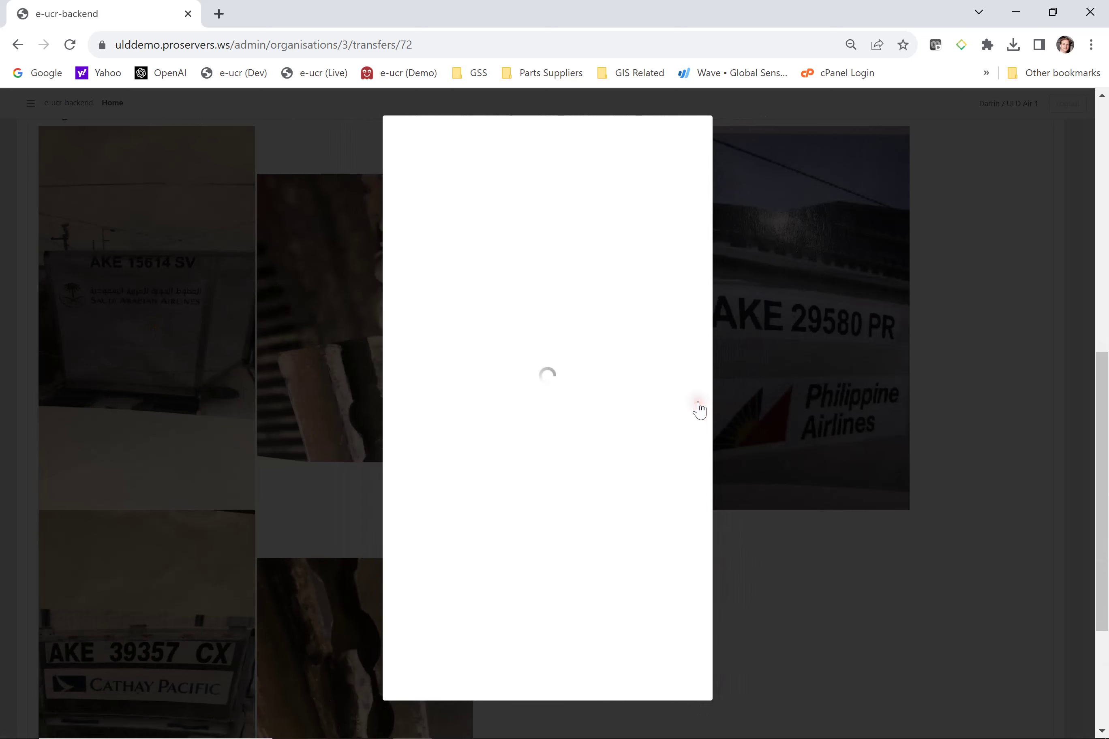
{"action": "left_click", "coordinate": [697, 405]}
{"action": "left_click", "coordinate": [695, 406]}
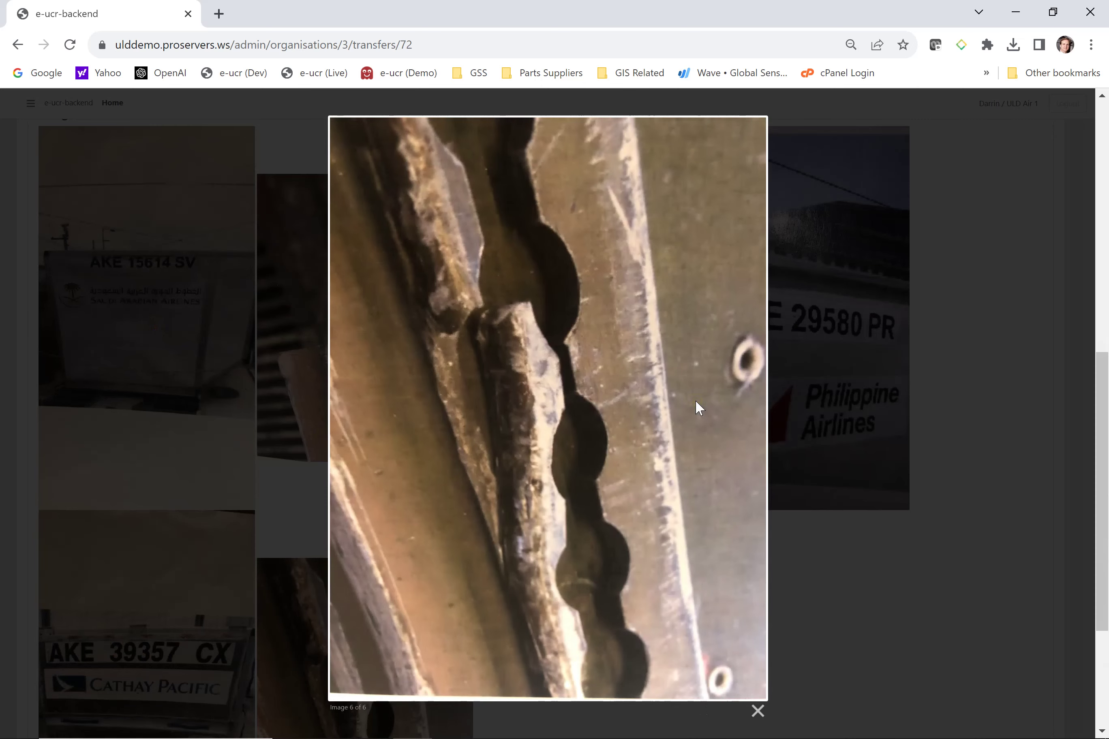
Step: Show the image-saving options for the damaged rail photo and the AKE 39357 CX photo, and close the enlarged view
{"action": "right_click", "coordinate": [637, 392]}
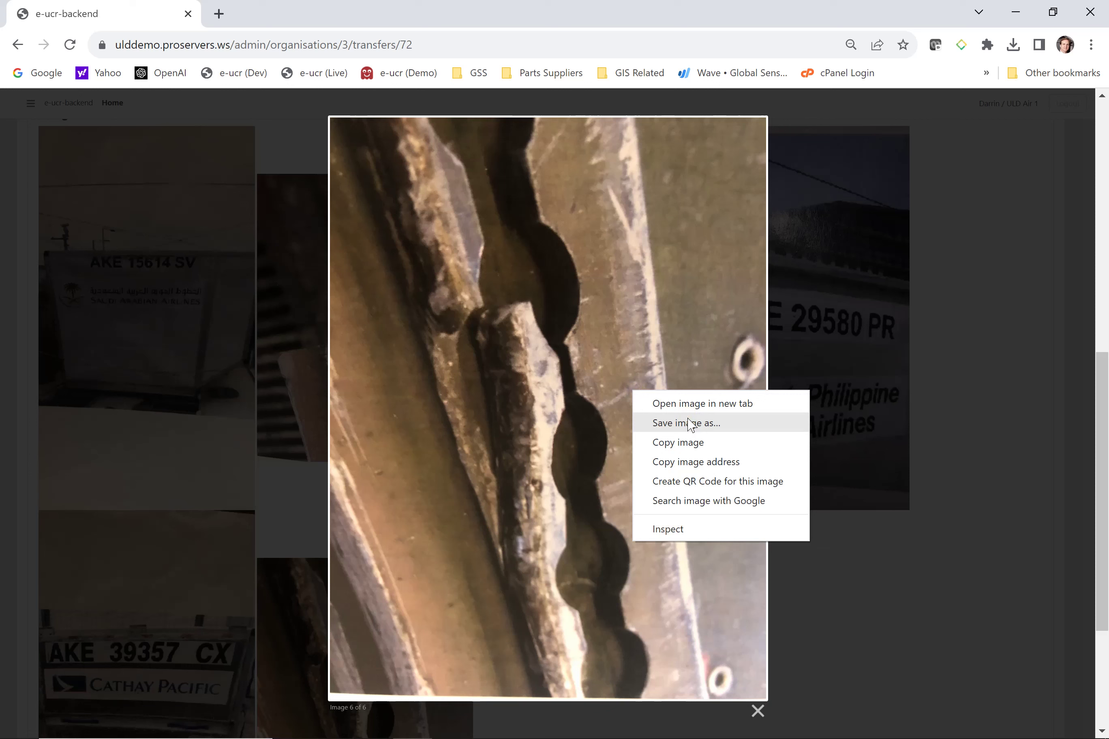
{"action": "left_click", "coordinate": [665, 373]}
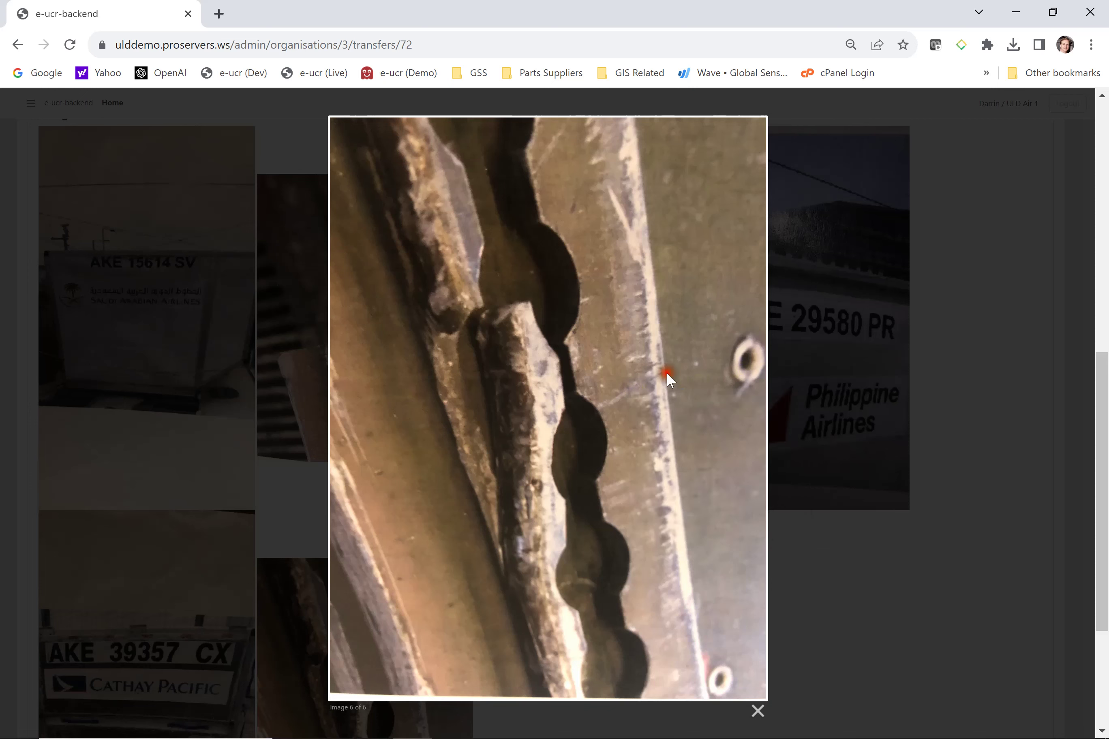
{"action": "left_click", "coordinate": [354, 400]}
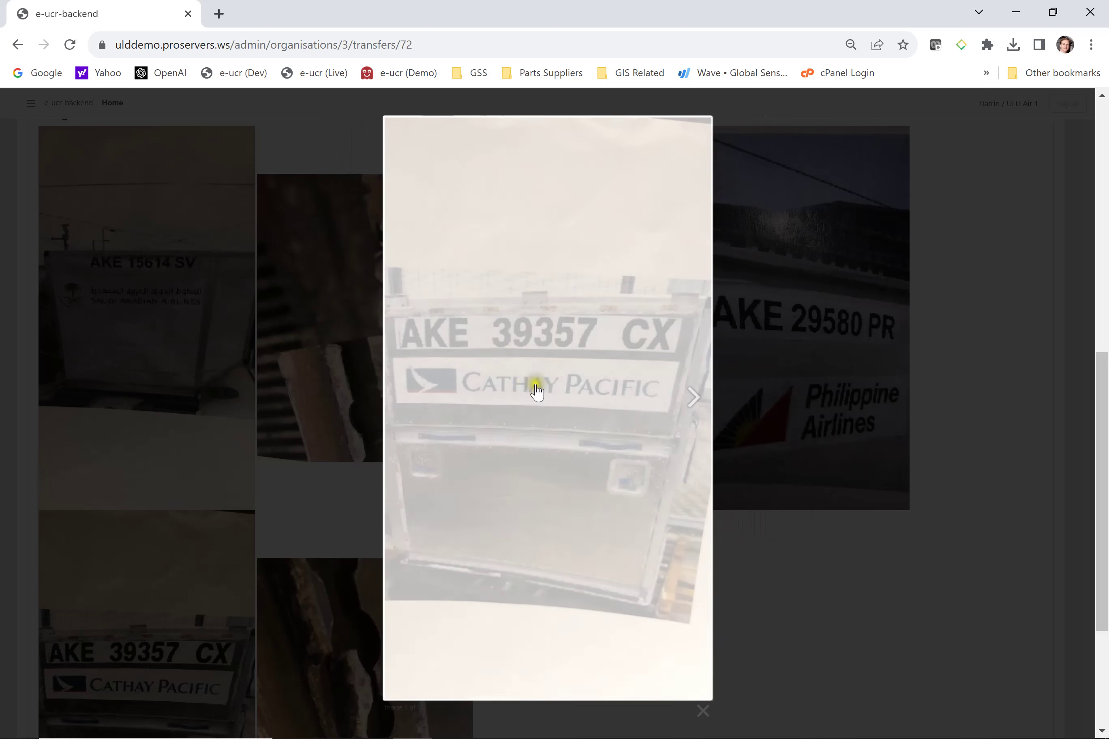
{"action": "right_click", "coordinate": [543, 388]}
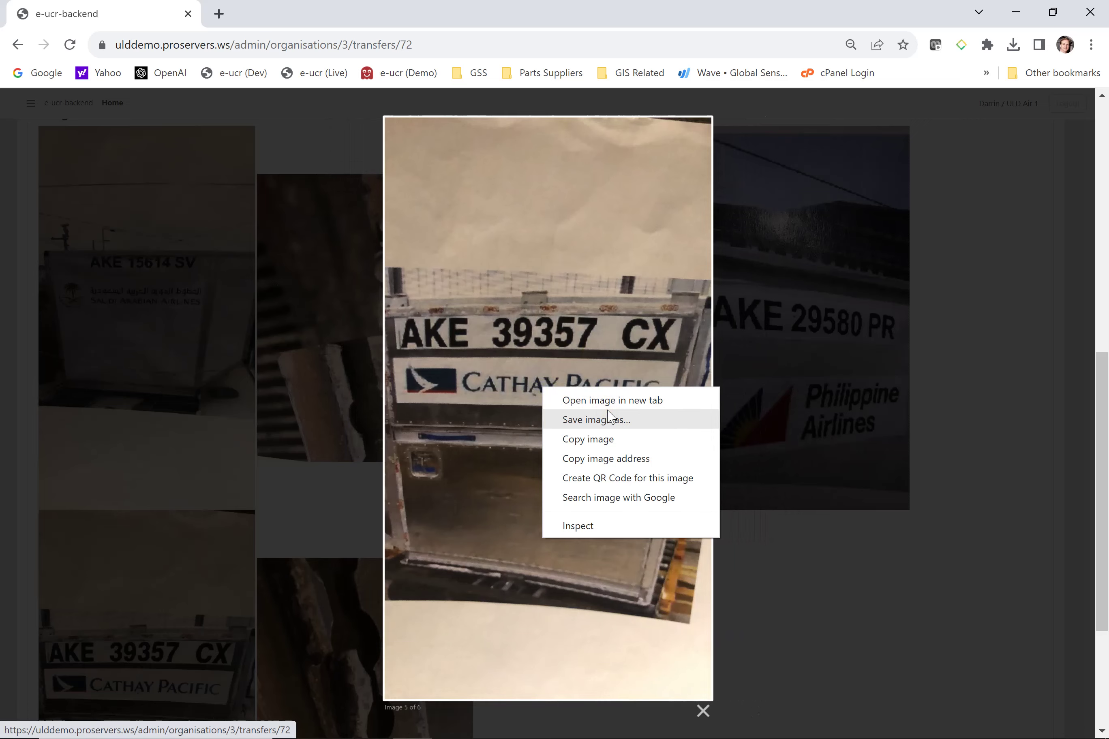
{"action": "left_click", "coordinate": [614, 350]}
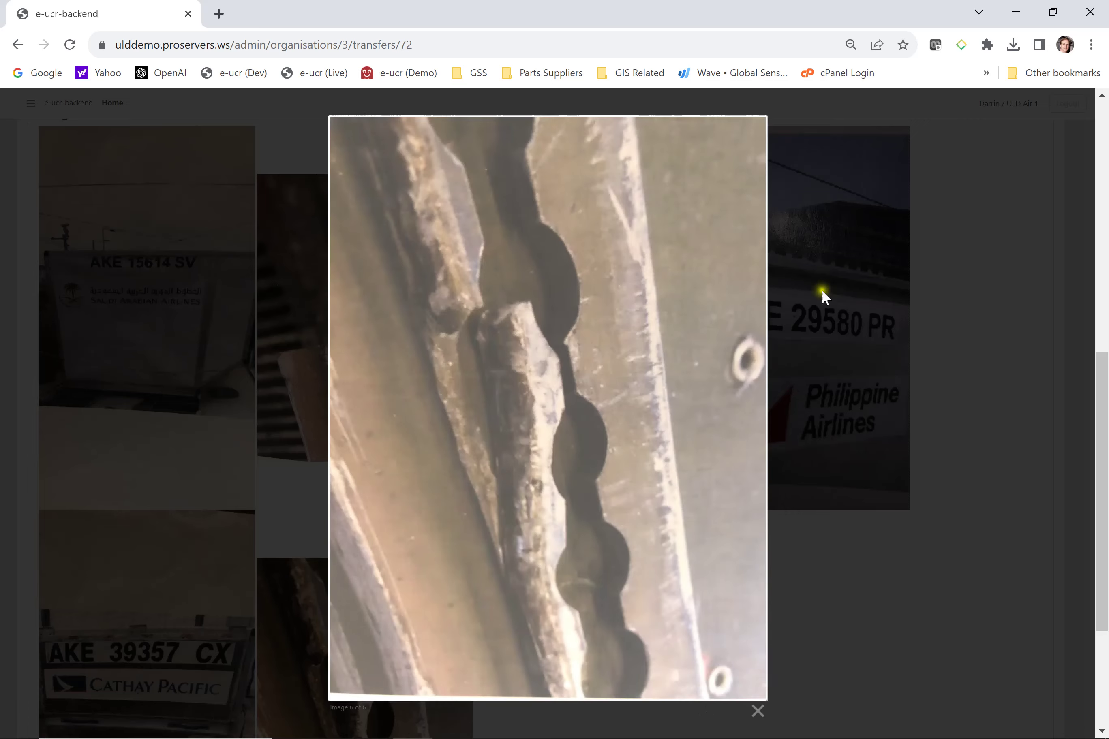
{"action": "left_click", "coordinate": [872, 253]}
Step: View the FF3 transfer's UCR document and its PDF print preview without saving, and return to the transfer list
{"action": "scroll", "coordinate": [926, 239], "scroll_direction": "up", "scroll_amount": 10}
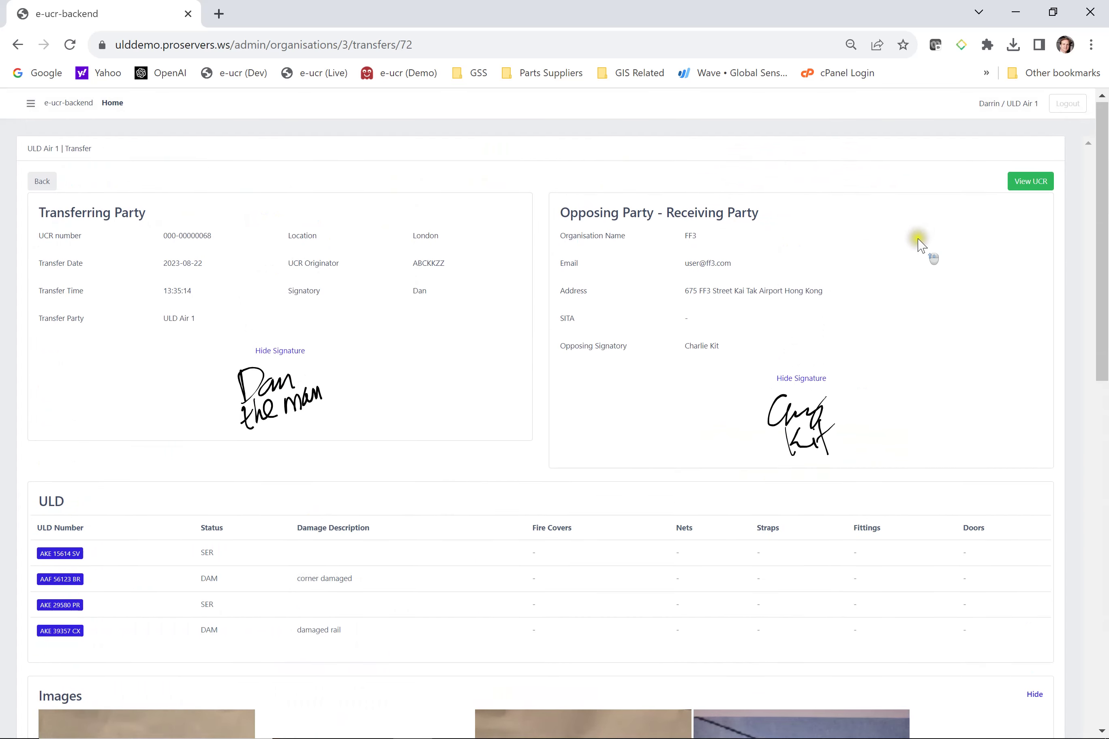
{"action": "left_click", "coordinate": [1024, 184]}
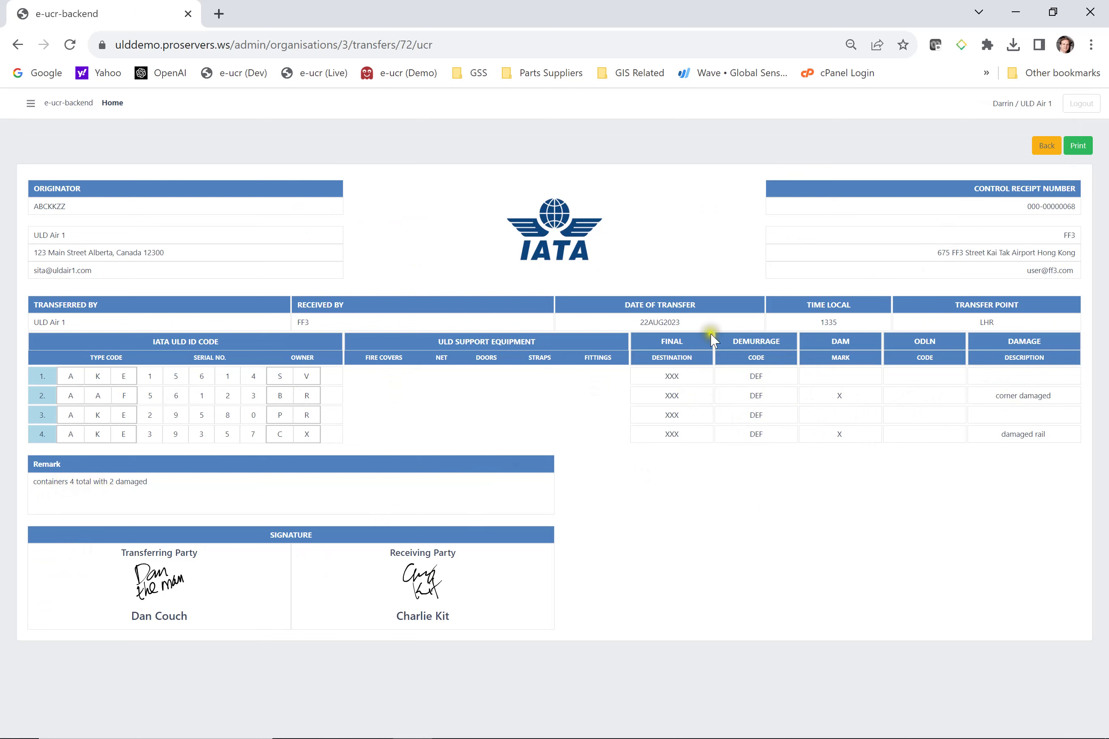
{"action": "left_click", "coordinate": [1080, 147]}
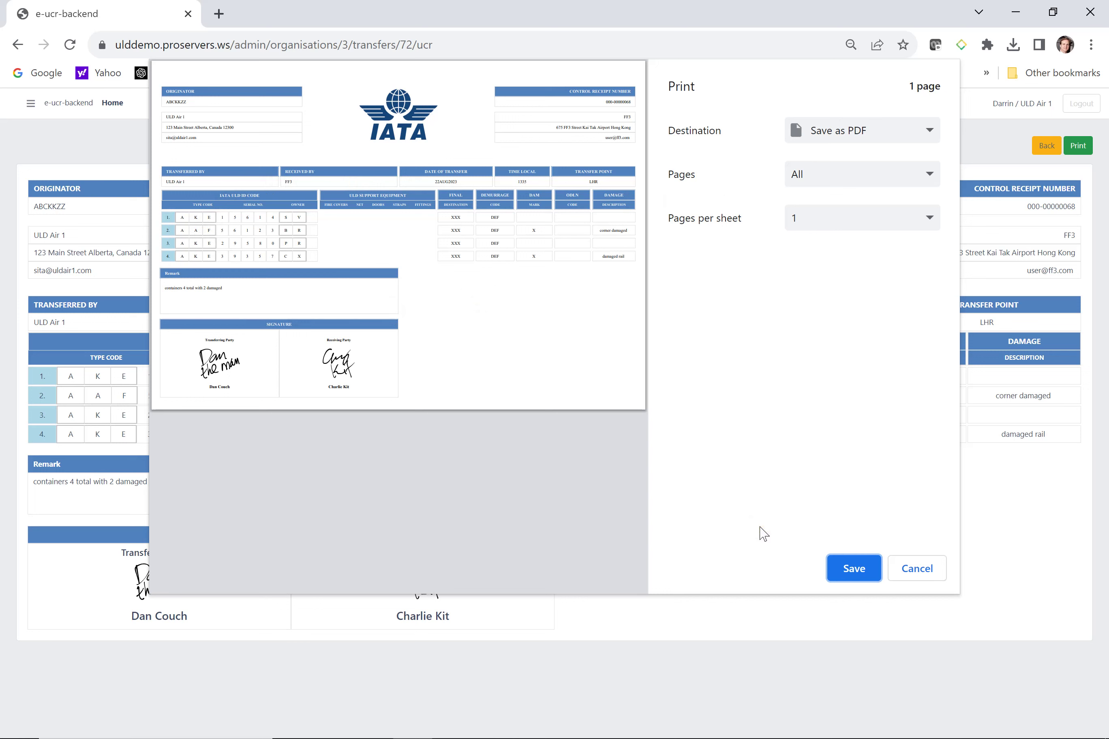
{"action": "left_click", "coordinate": [917, 569]}
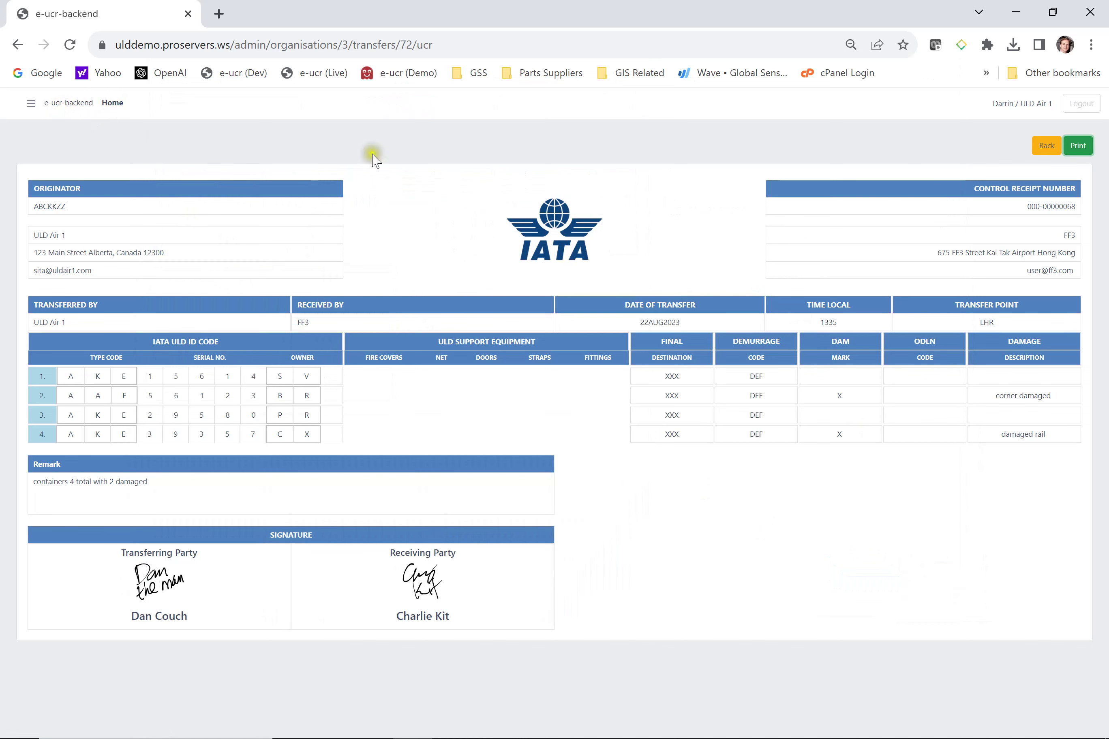
{"action": "left_click", "coordinate": [1044, 148]}
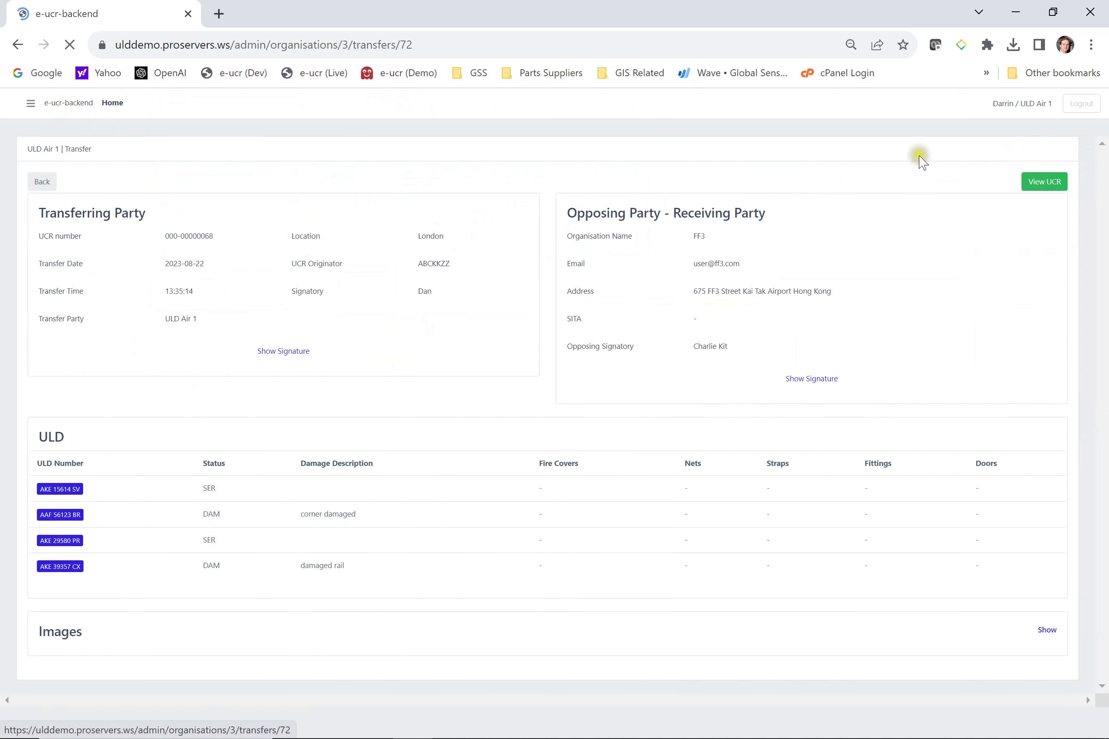
{"action": "left_click", "coordinate": [43, 183]}
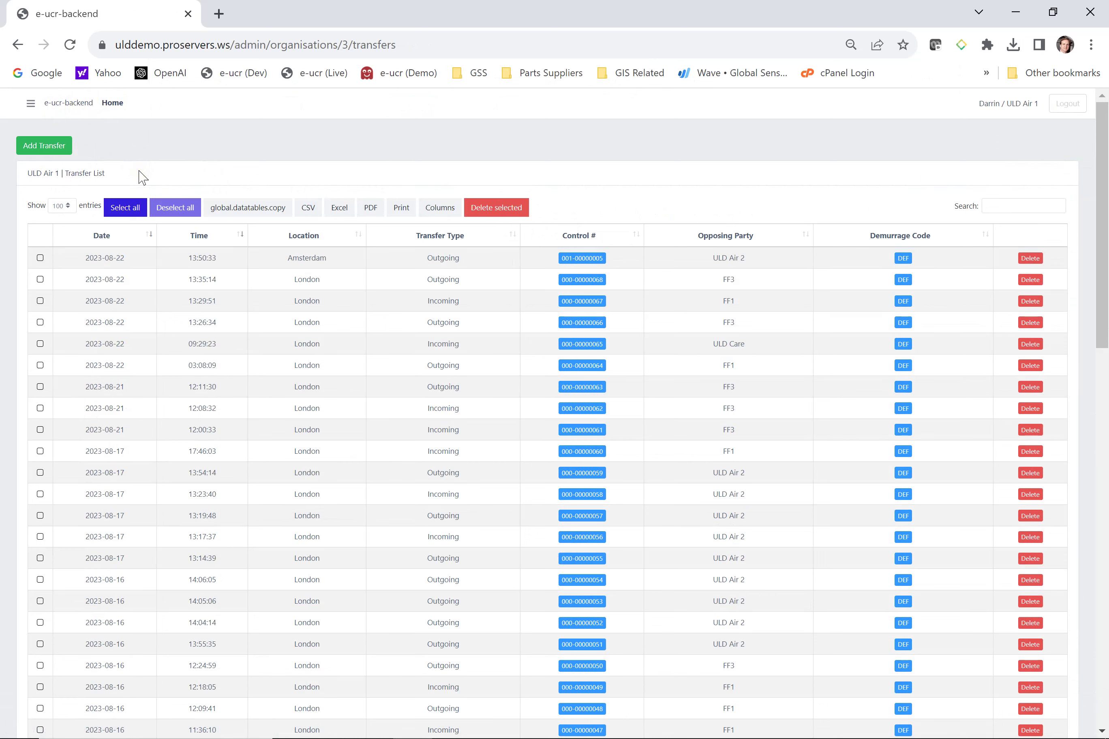
Step: Start a new manual transfer with type Inbound and transfer point AMS: Amsterdam
{"action": "left_click", "coordinate": [50, 151]}
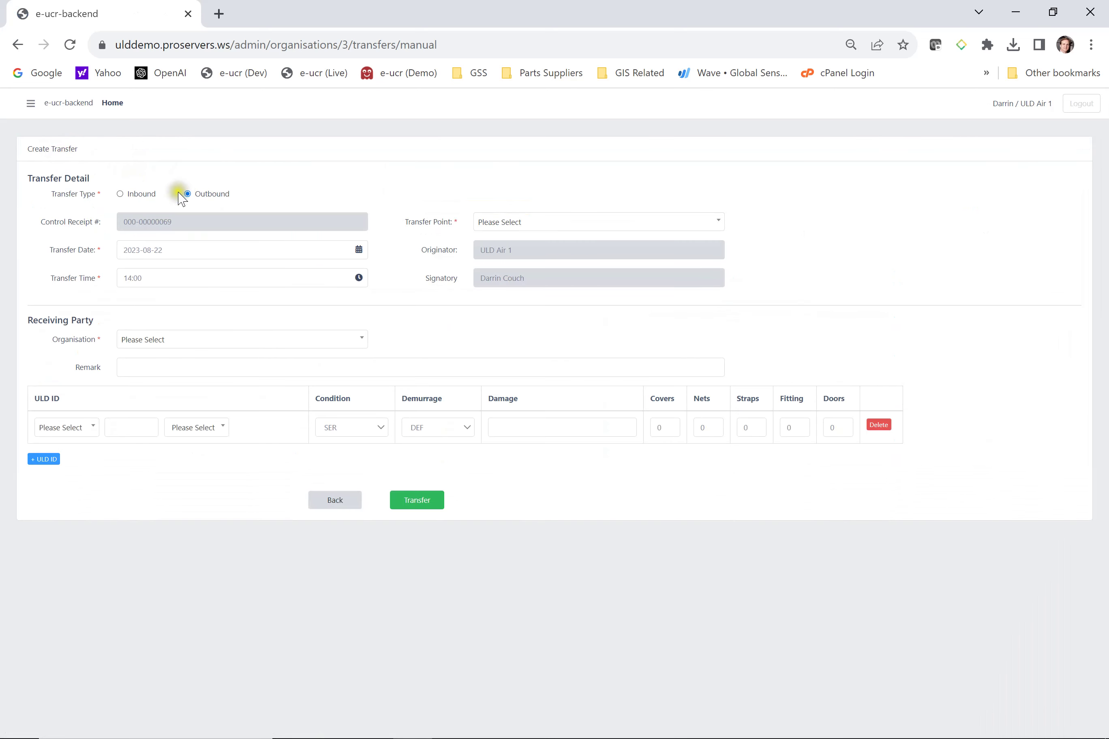
{"action": "left_click", "coordinate": [120, 194]}
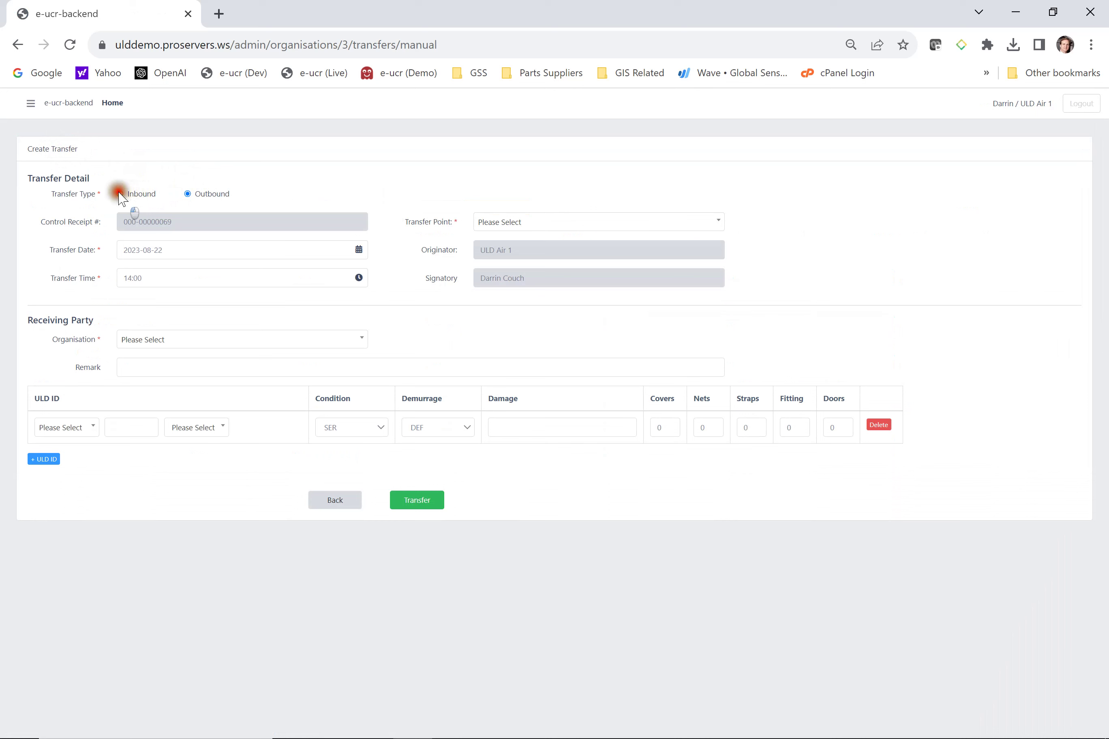
{"action": "left_click", "coordinate": [188, 196]}
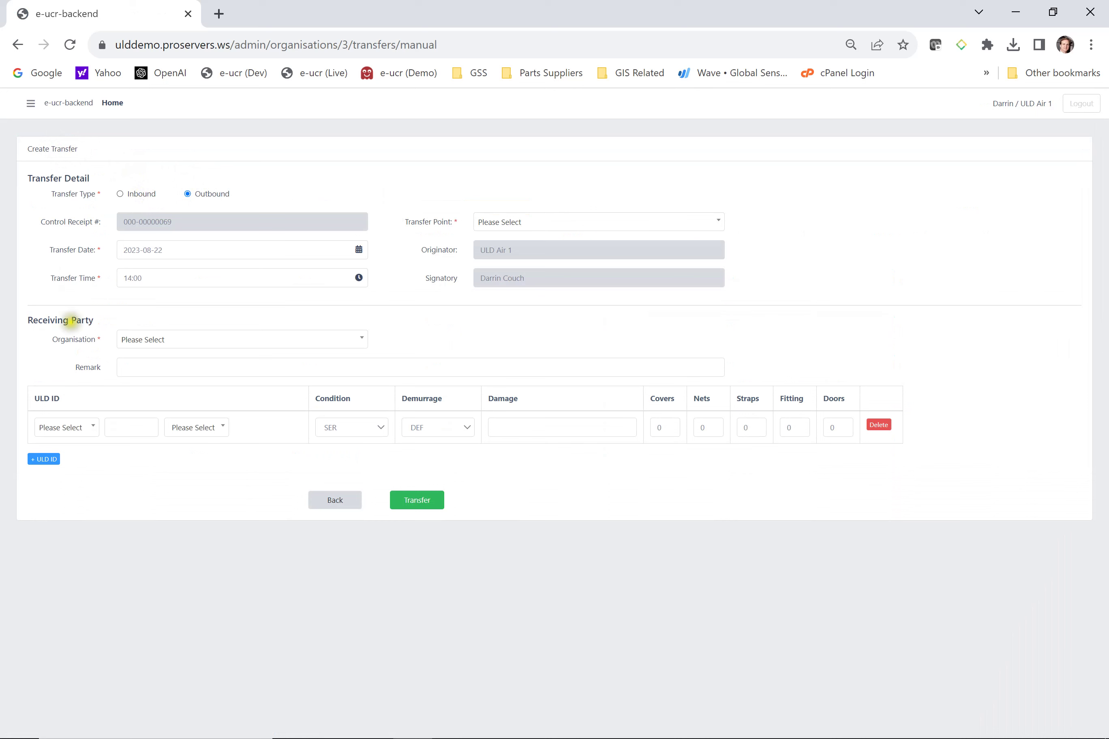
{"action": "left_click", "coordinate": [119, 194]}
{"action": "left_click", "coordinate": [512, 224]}
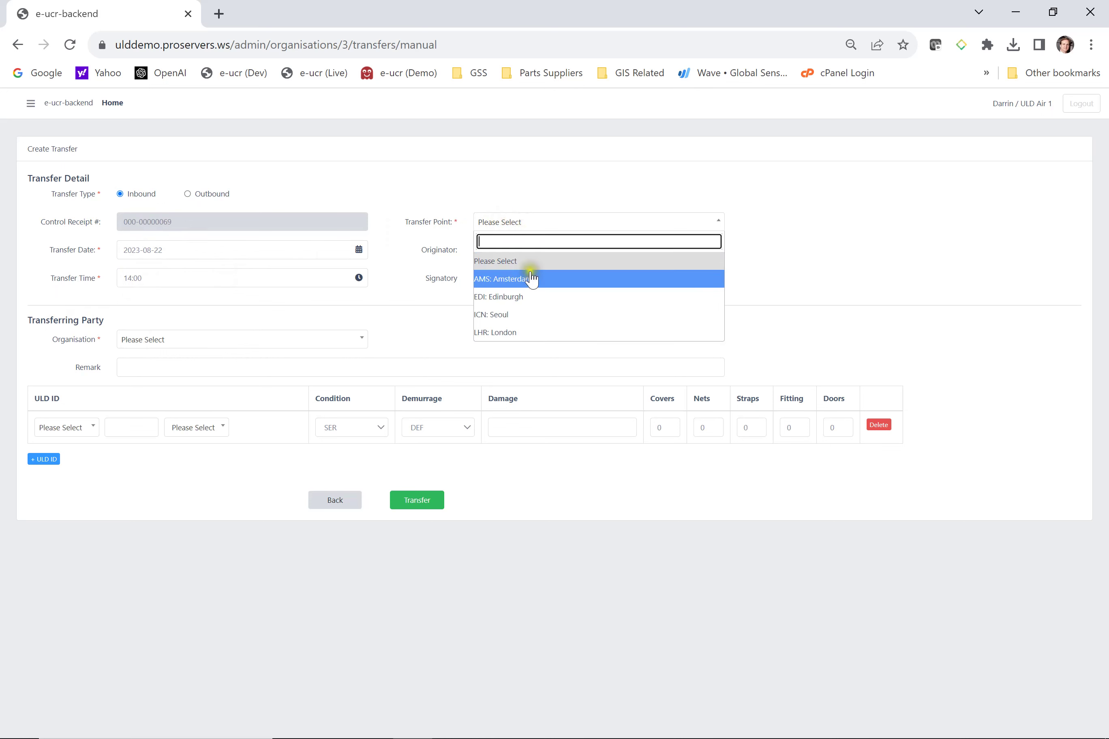
{"action": "left_click", "coordinate": [519, 282]}
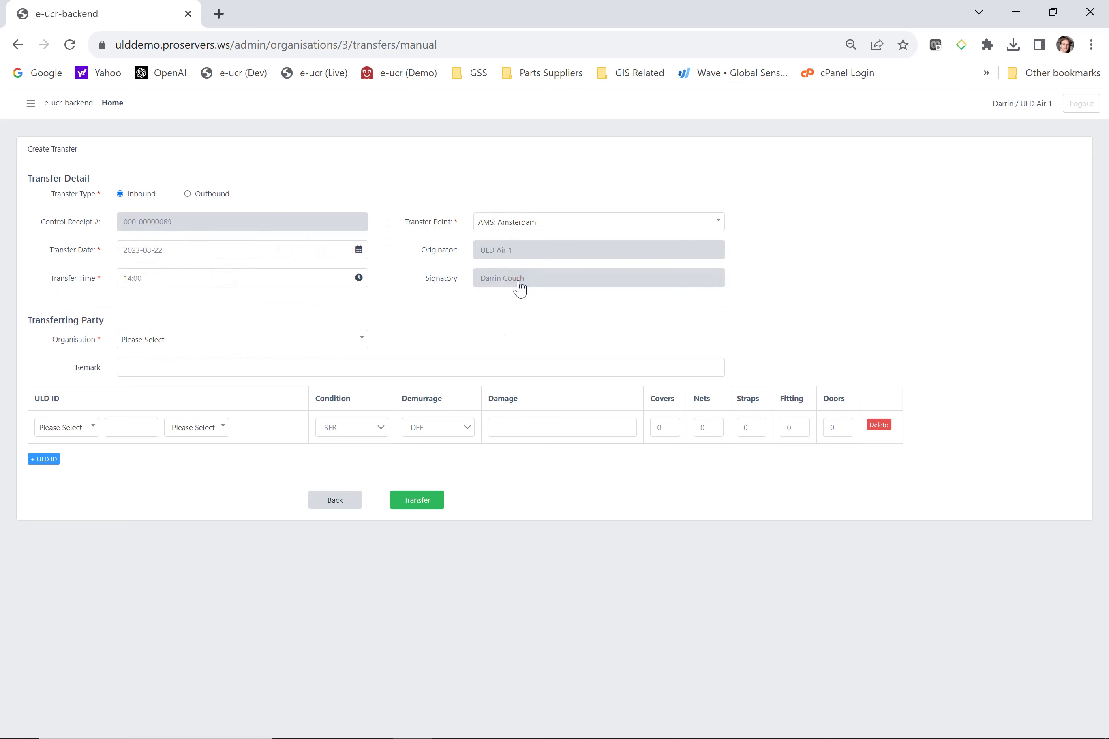
Step: Set the transferring organisation to ULD Air 2 and enter the remark "manual transfer"
{"action": "left_click", "coordinate": [192, 340]}
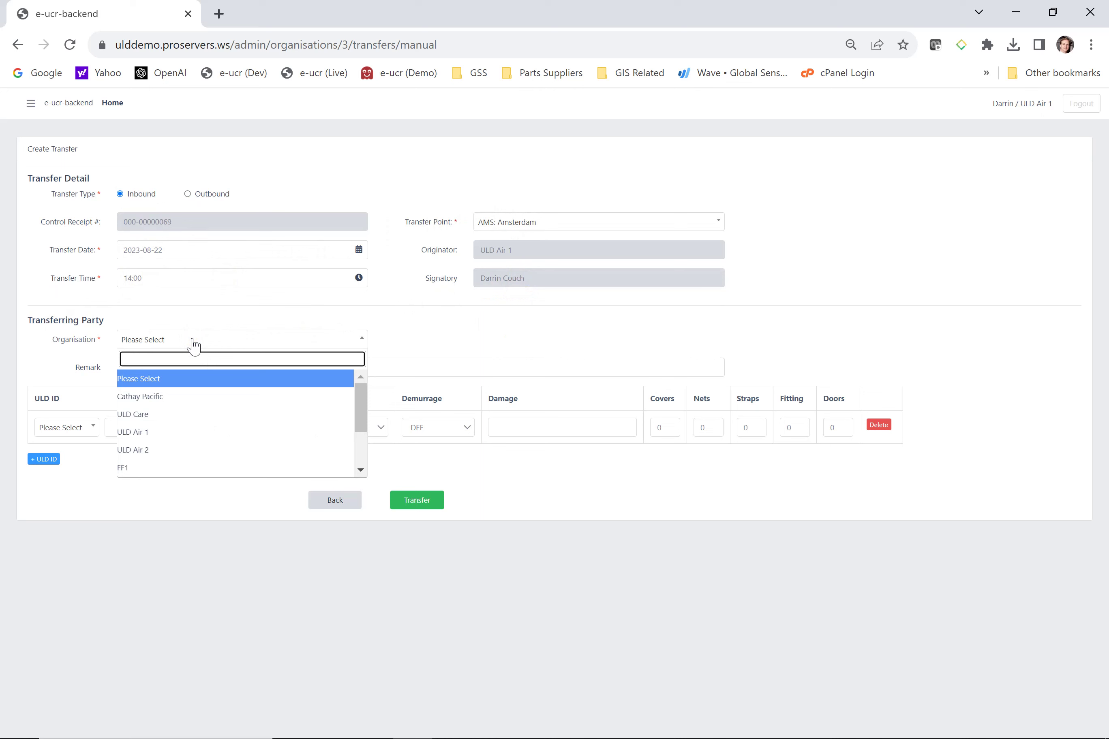
{"action": "left_click", "coordinate": [162, 450]}
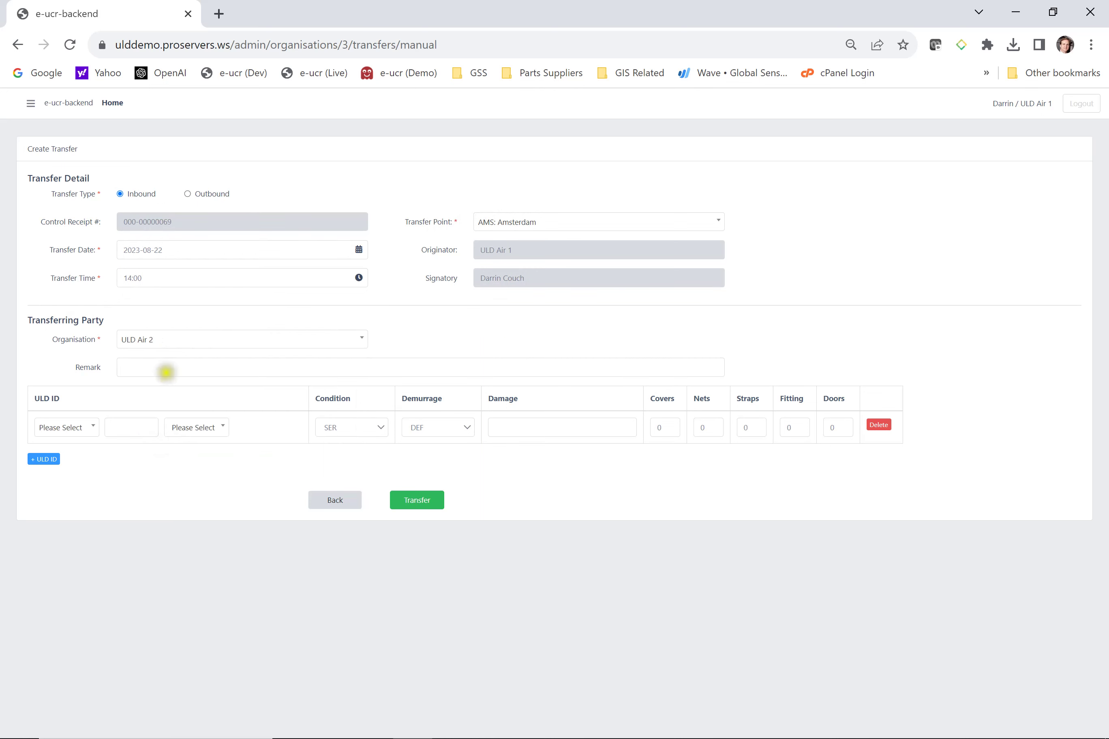
{"action": "left_click", "coordinate": [164, 367]}
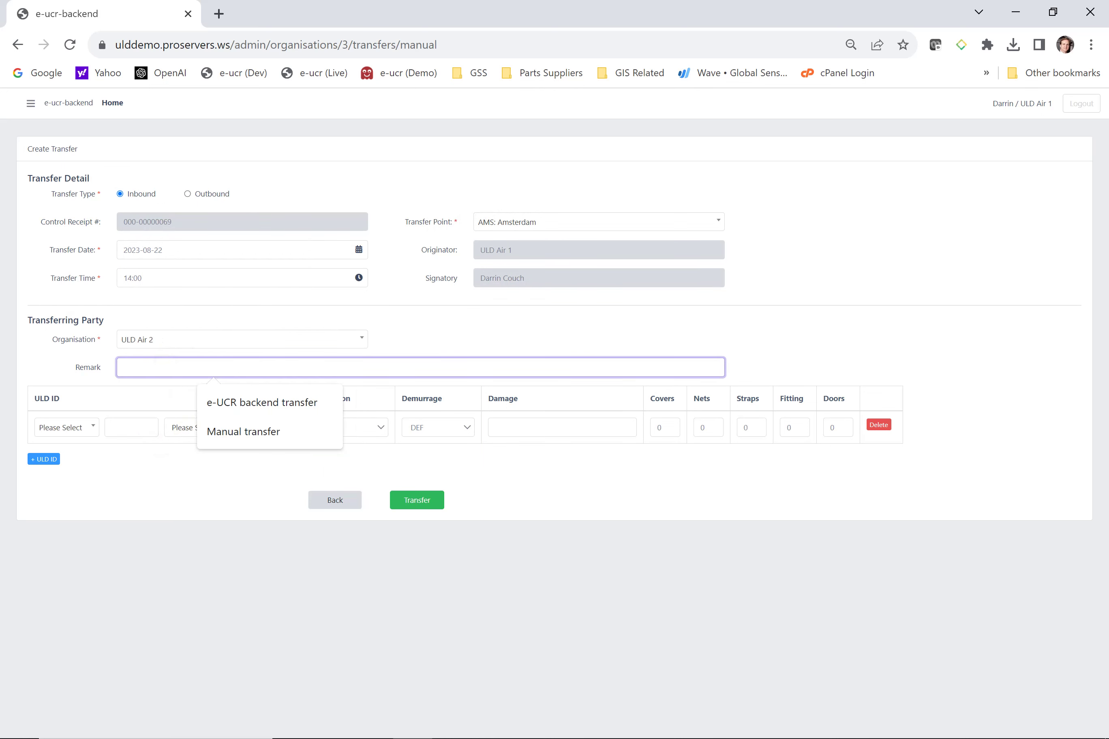
{"action": "type", "text": "manual transfer"}
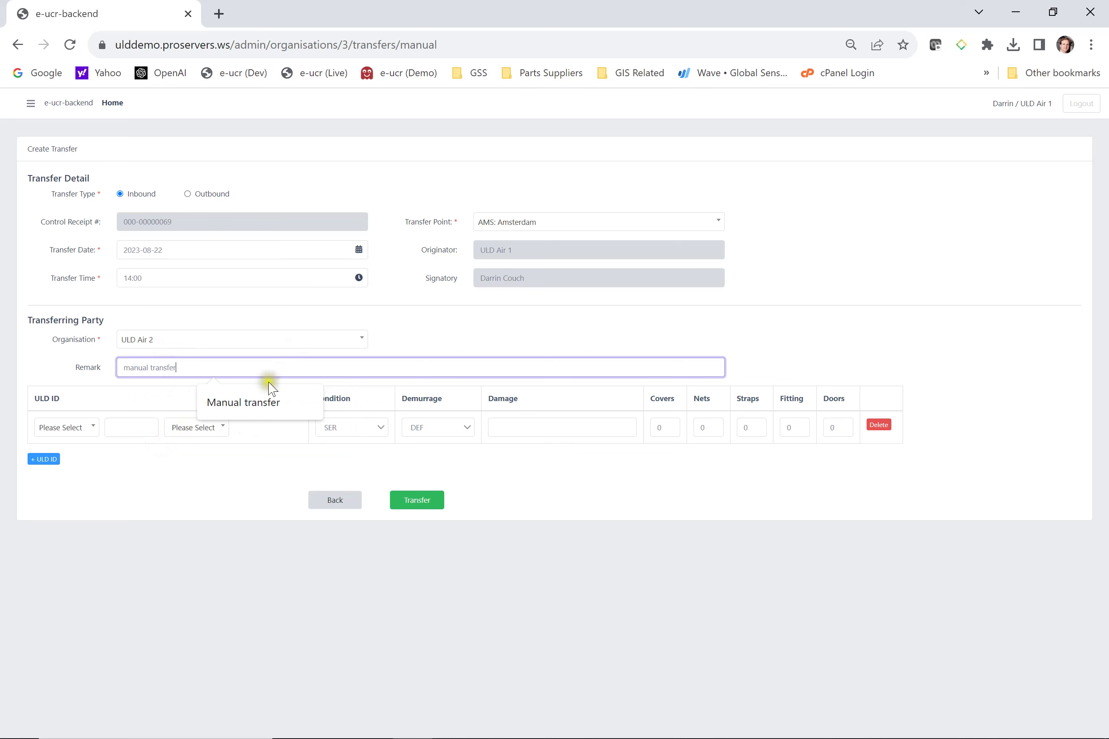
Step: Fill in the first ULD ID with type AKE, serial number 12341 and owner code ZZ
{"action": "left_click", "coordinate": [91, 428]}
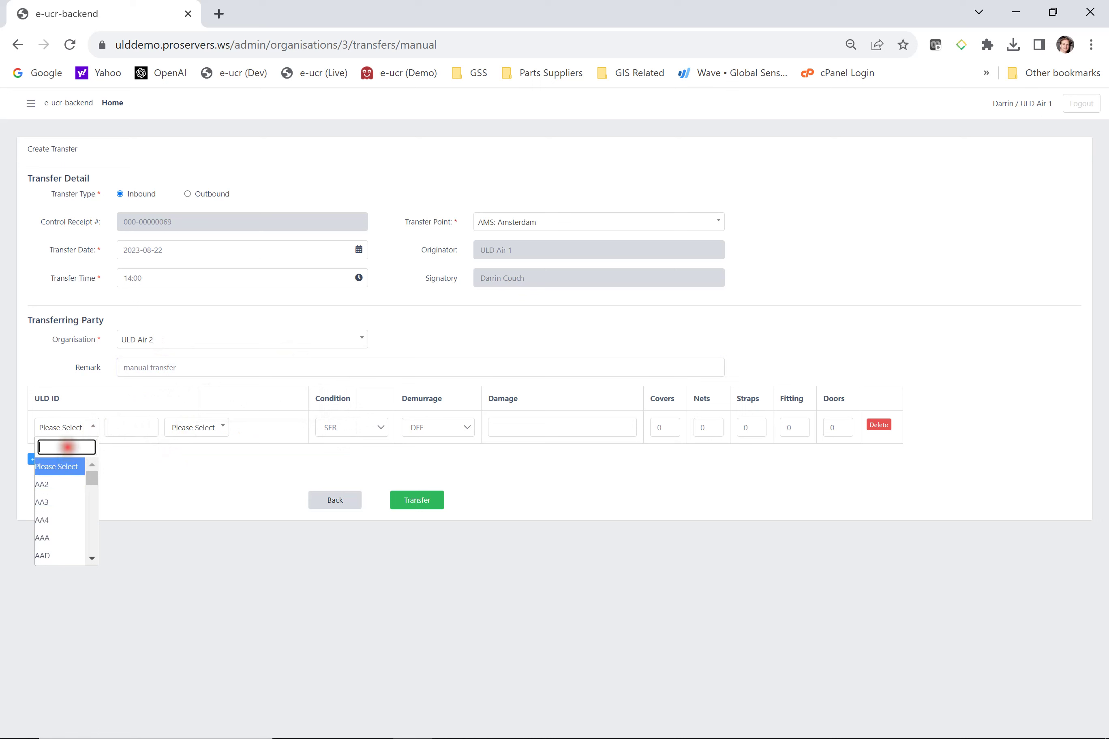
{"action": "type", "text": "AKE"}
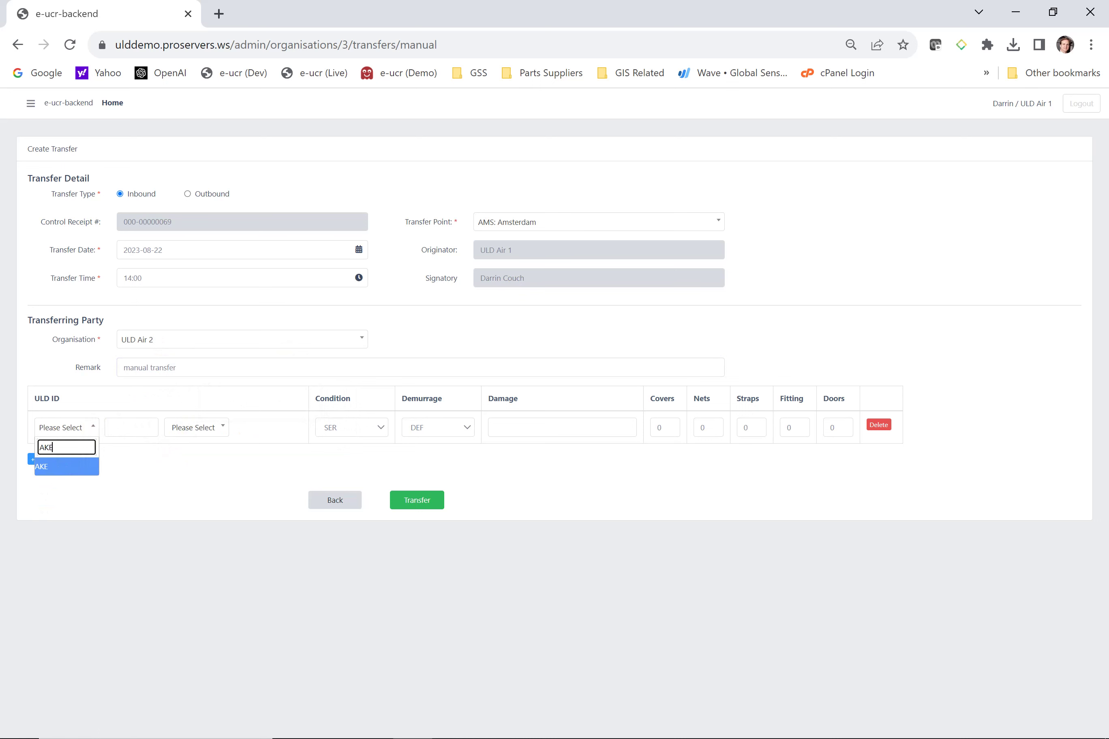
{"action": "left_click", "coordinate": [59, 470]}
{"action": "left_click", "coordinate": [132, 428]}
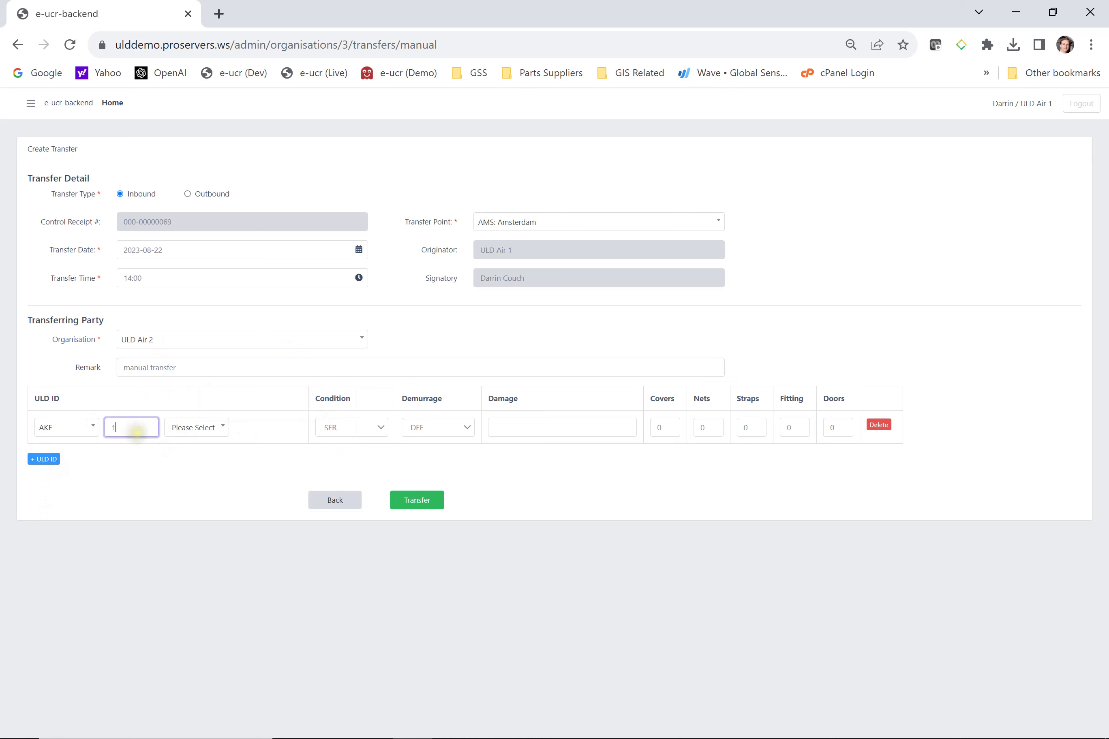
{"action": "type", "text": "12341"}
{"action": "left_click", "coordinate": [200, 427]}
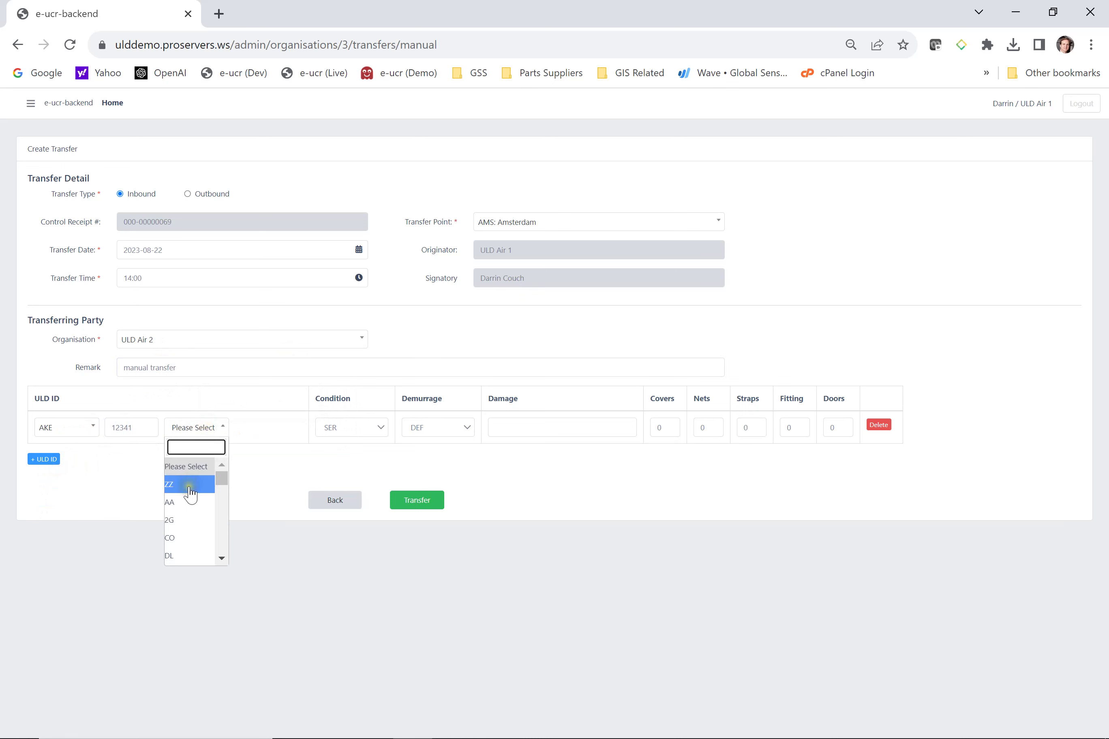
{"action": "left_click", "coordinate": [190, 485]}
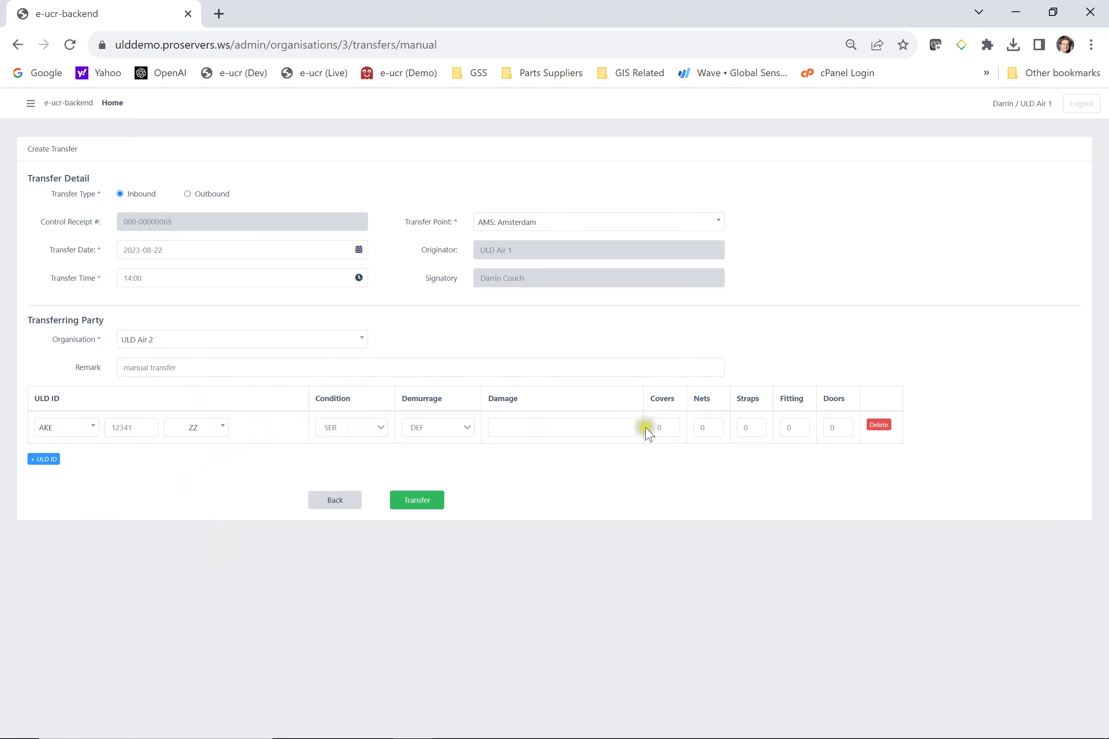
Step: Set the first ULD's support equipment to 1 net, 2 straps and 3 fittings
{"action": "double_click", "coordinate": [702, 427]}
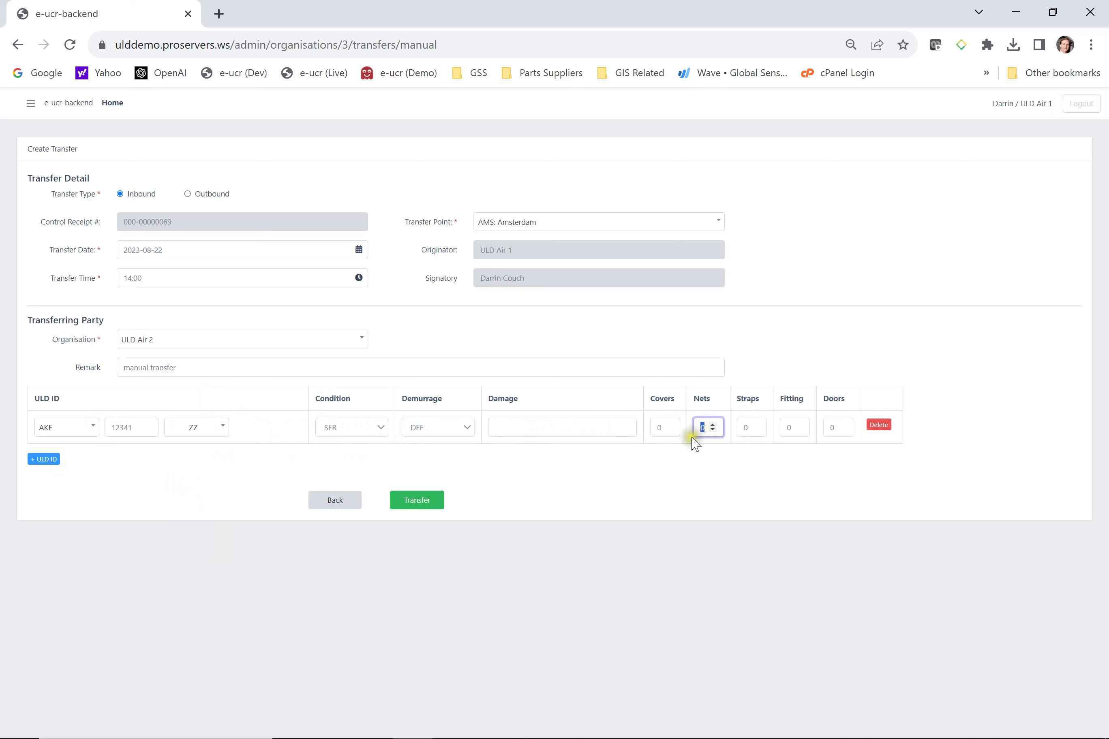
{"action": "left_click", "coordinate": [712, 425]}
{"action": "double_click", "coordinate": [750, 428]}
{"action": "double_click", "coordinate": [756, 424]}
{"action": "double_click", "coordinate": [792, 427]}
{"action": "triple_click", "coordinate": [798, 426]}
Step: Add a second ULD ID with type PMC, serial number 90890 and owner code 2C
{"action": "left_click", "coordinate": [34, 461]}
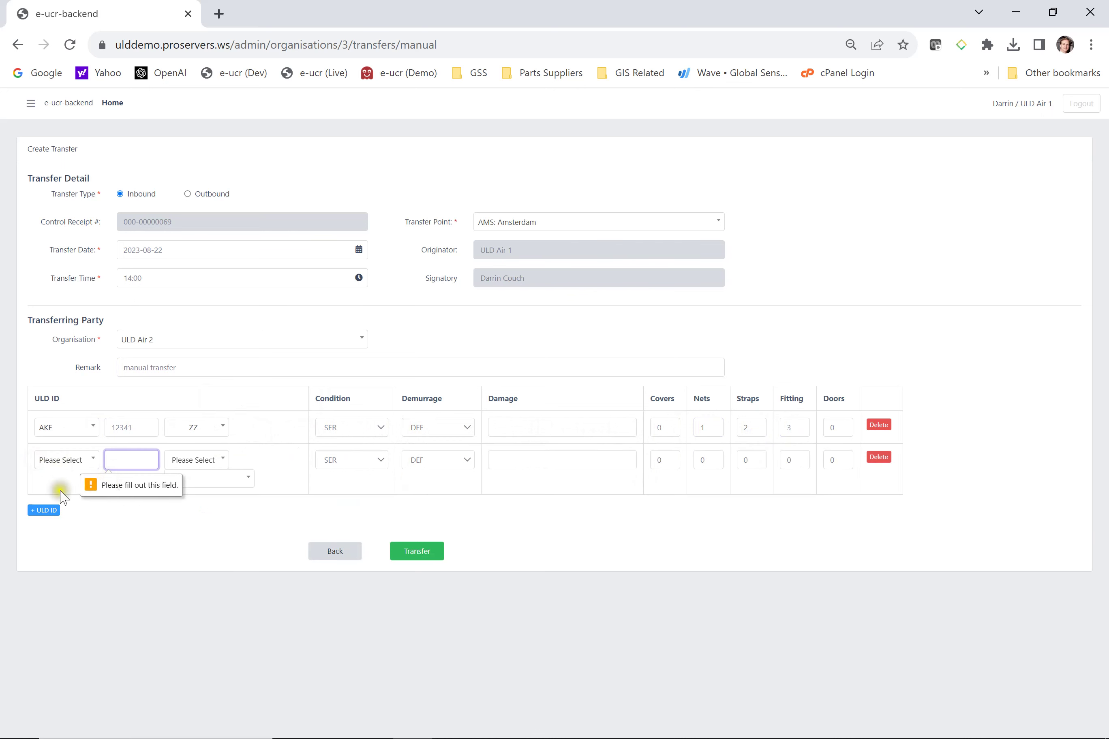
{"action": "left_click", "coordinate": [93, 460]}
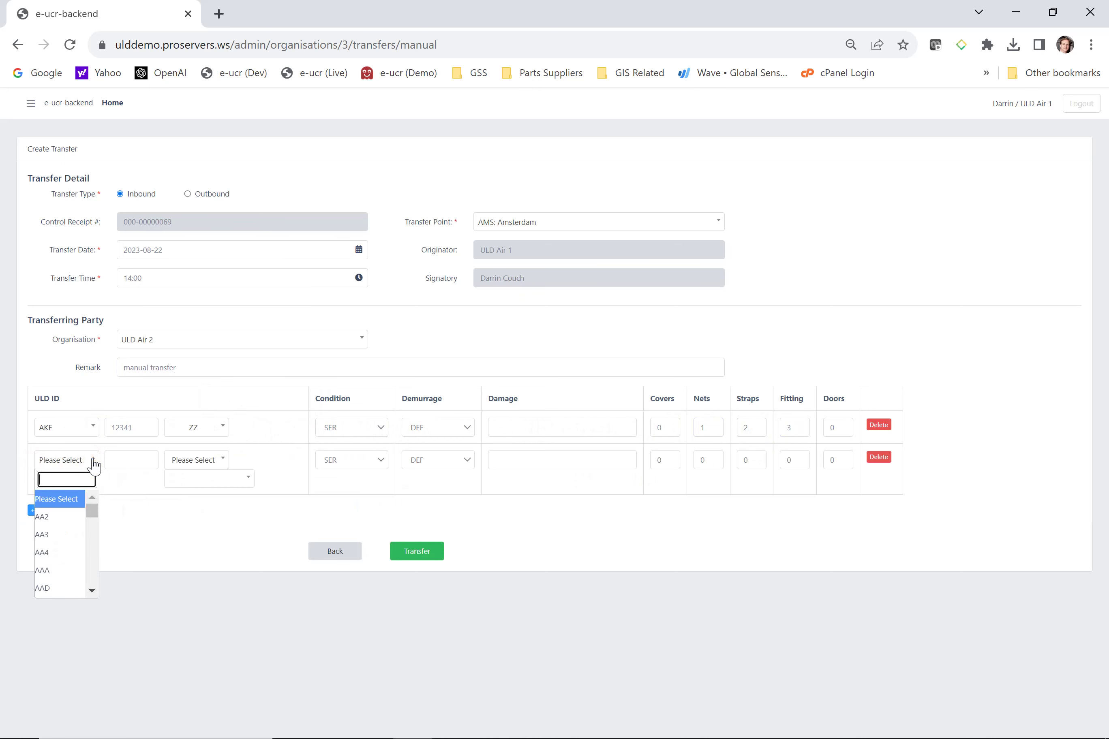
{"action": "type", "text": "PMC"}
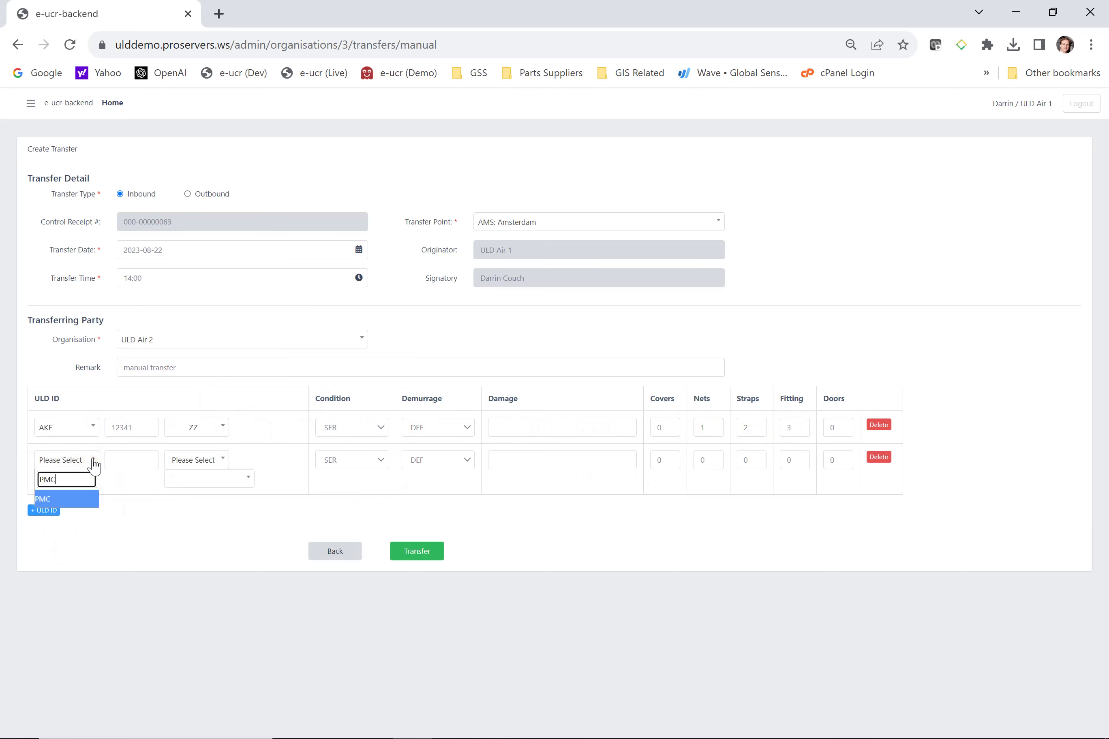
{"action": "left_click", "coordinate": [64, 498]}
{"action": "left_click", "coordinate": [124, 461]}
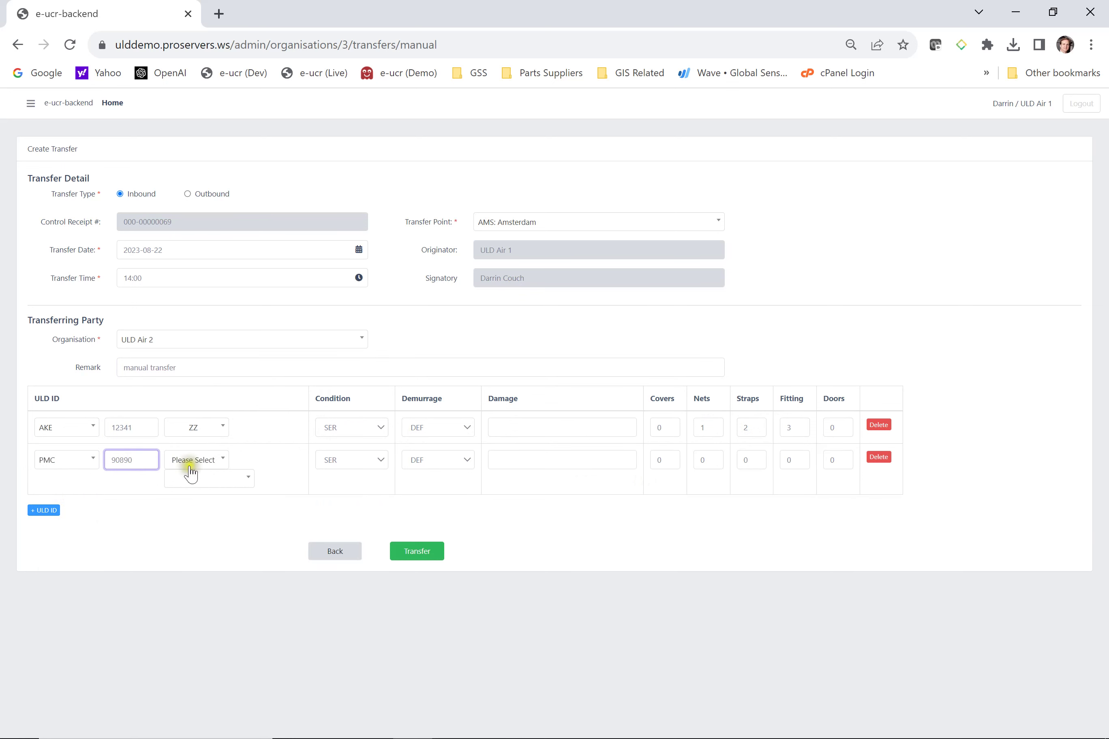
{"action": "left_click", "coordinate": [218, 461]}
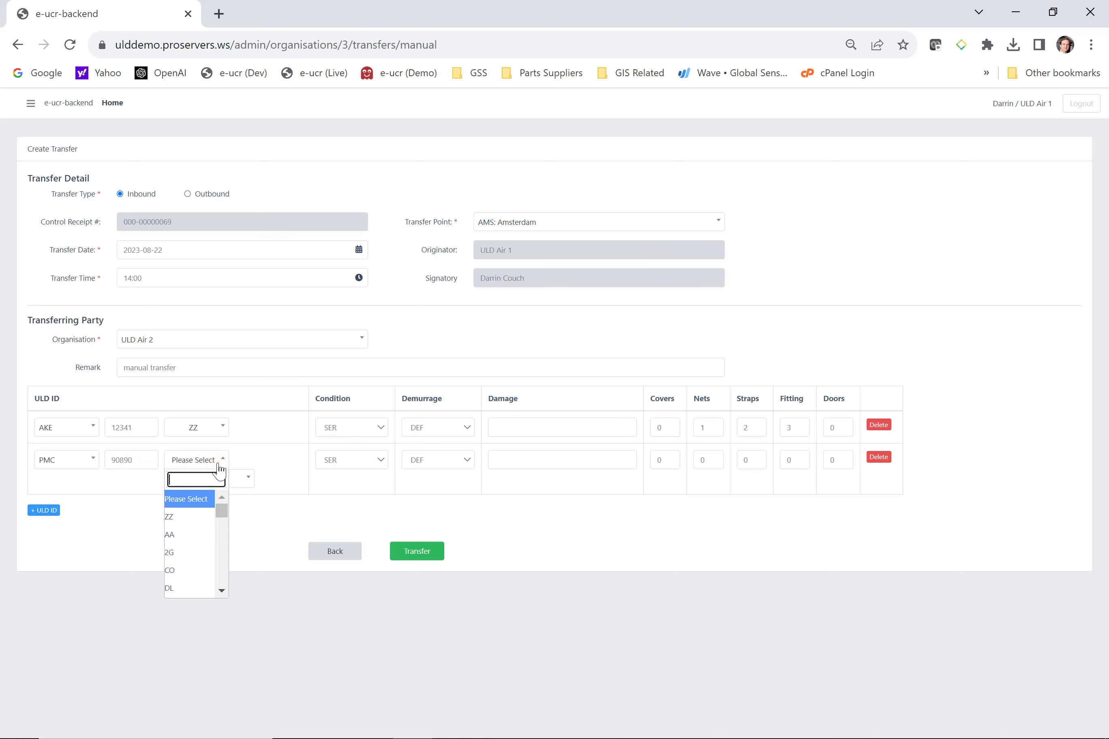
{"action": "type", "text": "2c"}
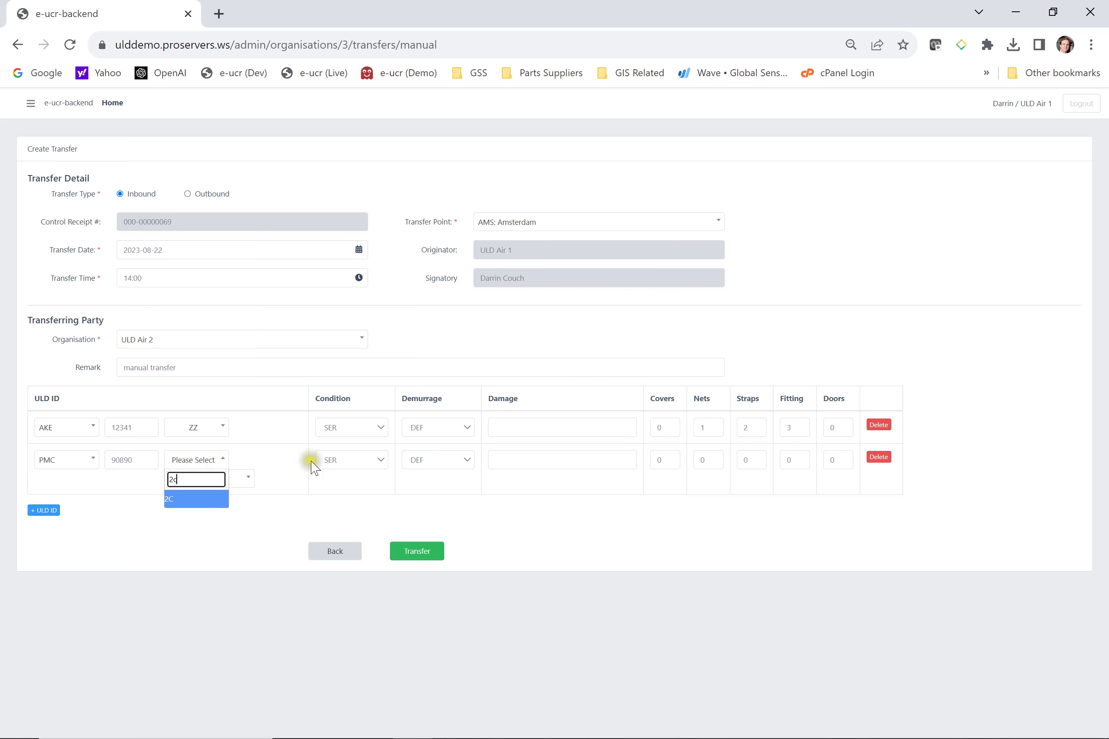
{"action": "left_click", "coordinate": [191, 497]}
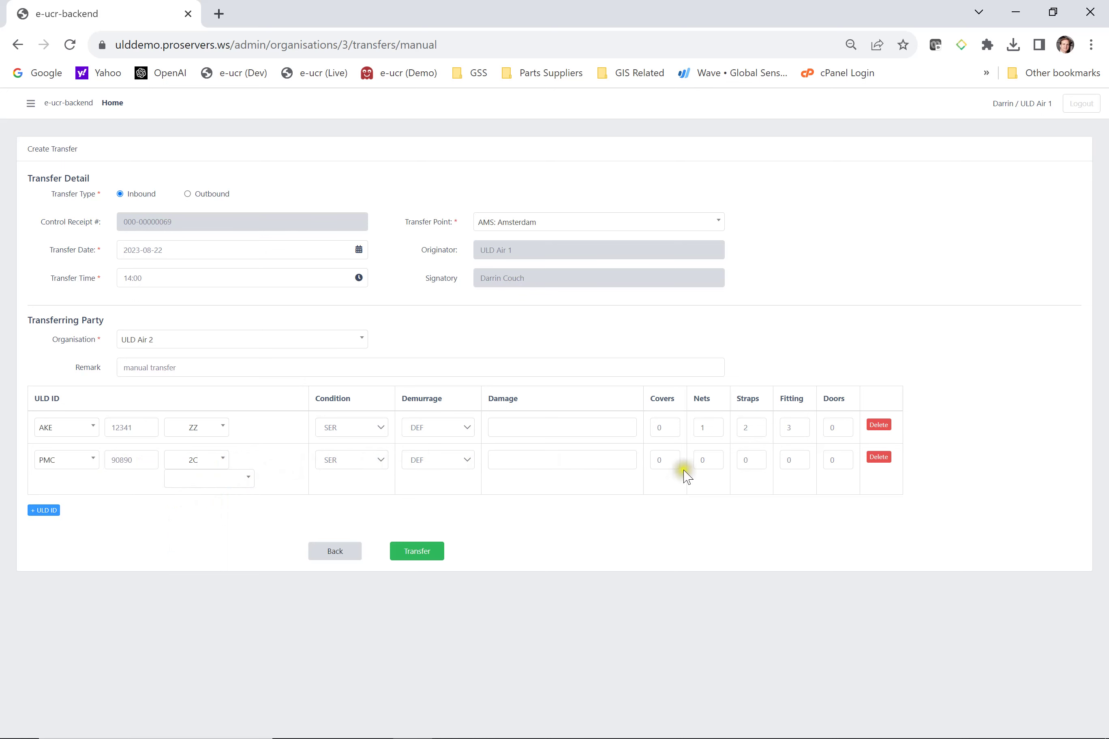
Step: Set the second ULD's support equipment to 1 cover and 5 straps, and submit the transfer
{"action": "left_click", "coordinate": [658, 459]}
{"action": "type", "text": "1"}
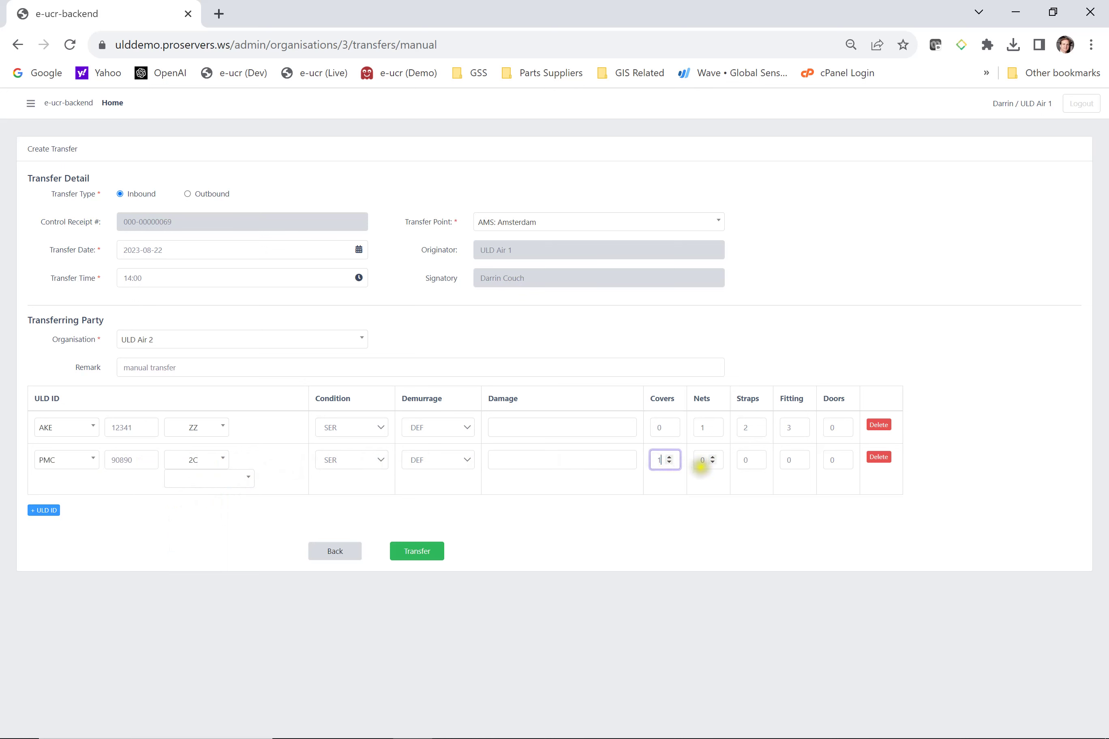
{"action": "left_click", "coordinate": [756, 457]}
{"action": "left_click", "coordinate": [755, 457]}
{"action": "left_click", "coordinate": [756, 457]}
{"action": "left_click", "coordinate": [755, 457]}
{"action": "left_click", "coordinate": [756, 457]}
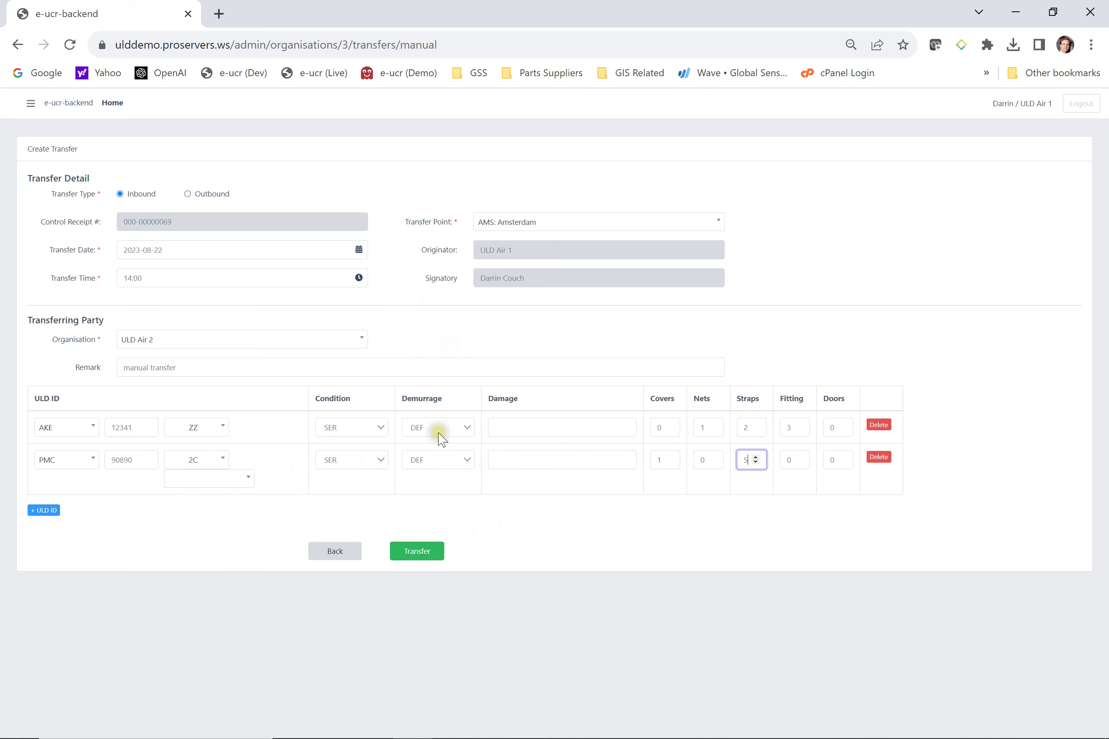
{"action": "left_click", "coordinate": [423, 553]}
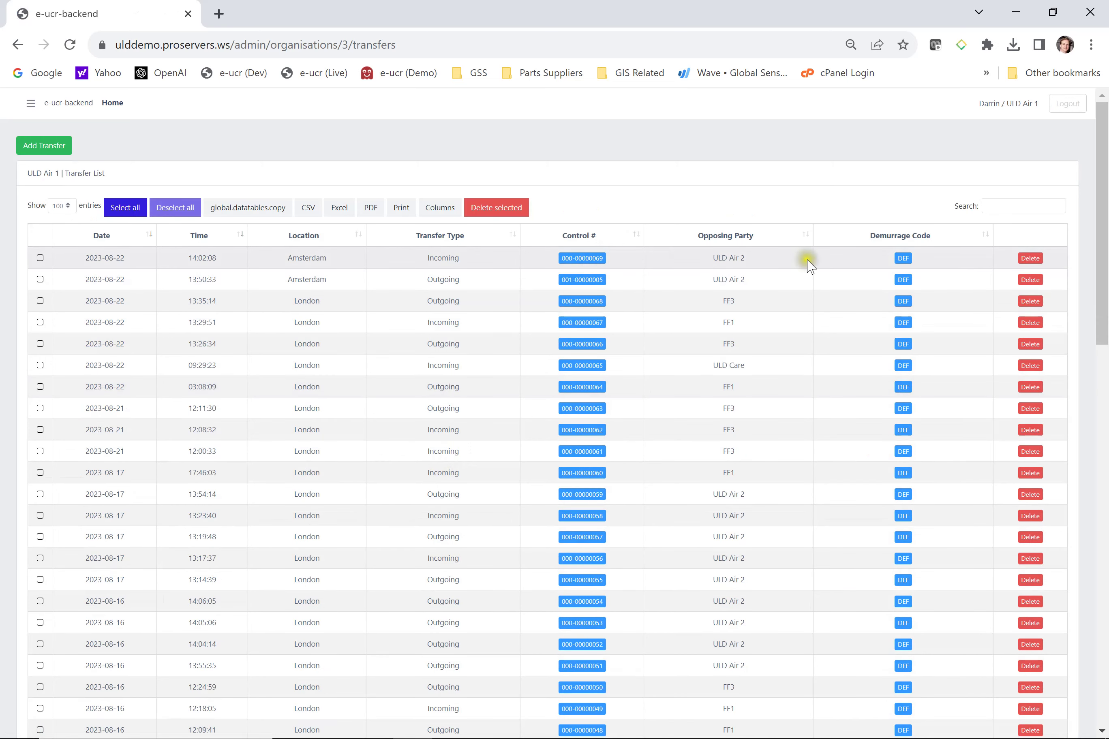
Step: Review the new Amsterdam transfer's details and its UCR document, and return to the transfer list
{"action": "left_click", "coordinate": [580, 259]}
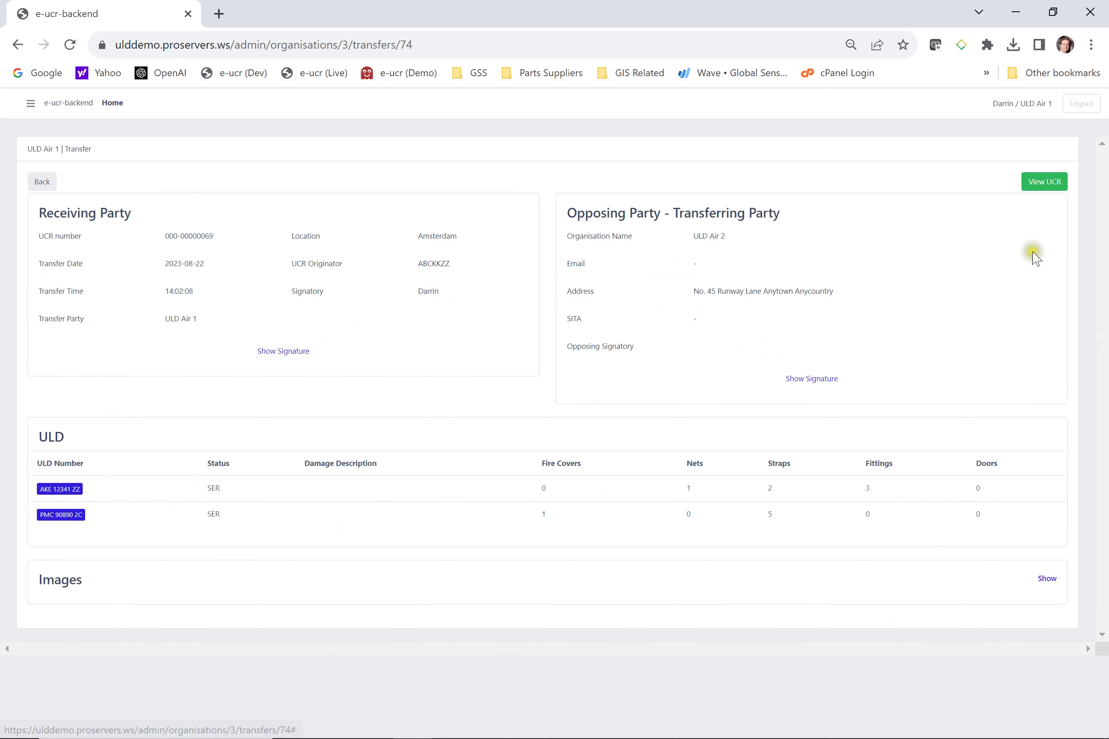
{"action": "left_click", "coordinate": [1042, 186]}
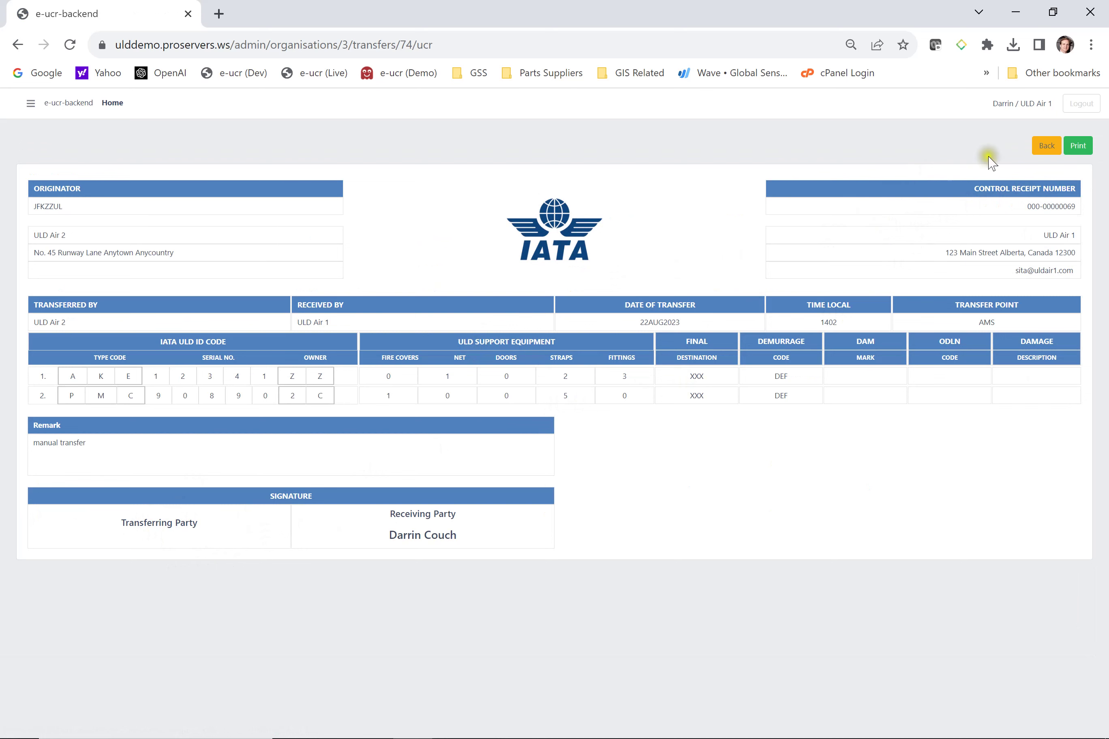
{"action": "left_click", "coordinate": [1045, 151]}
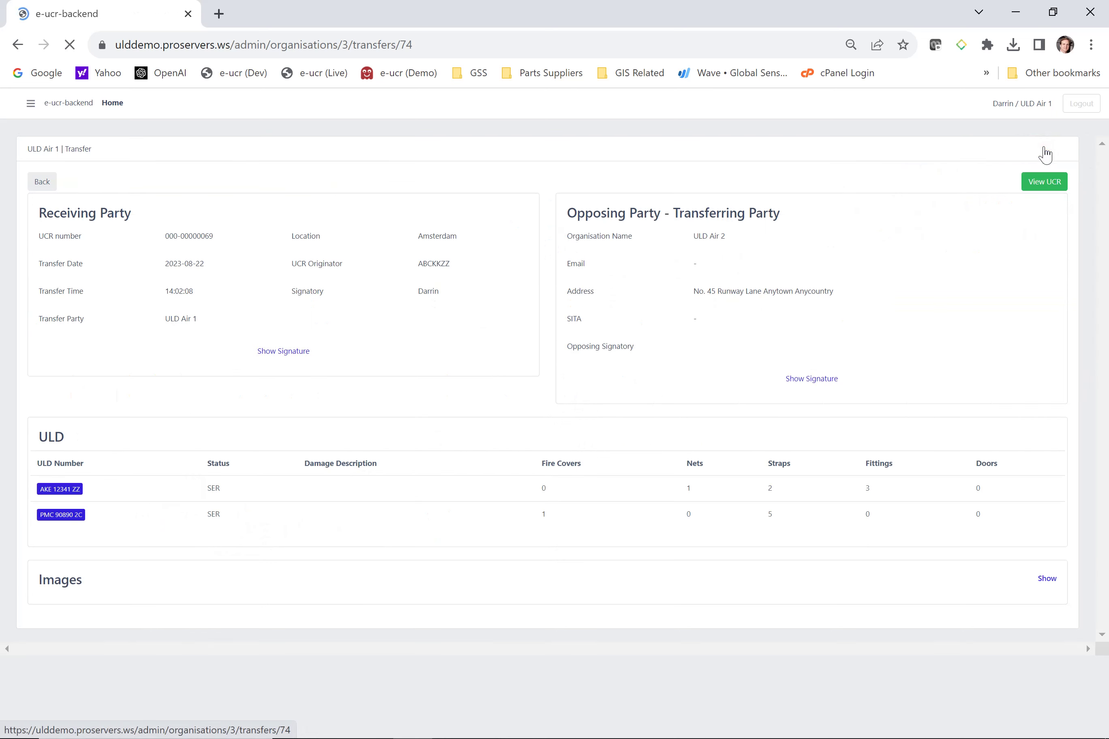
{"action": "left_click", "coordinate": [44, 182]}
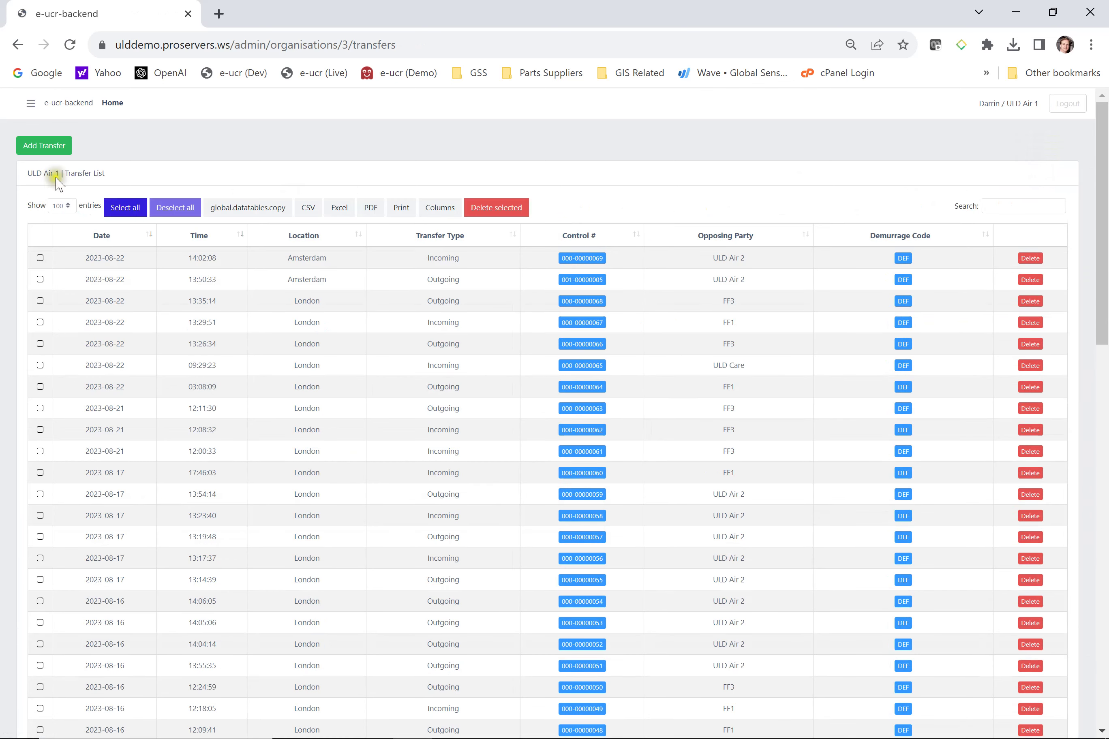